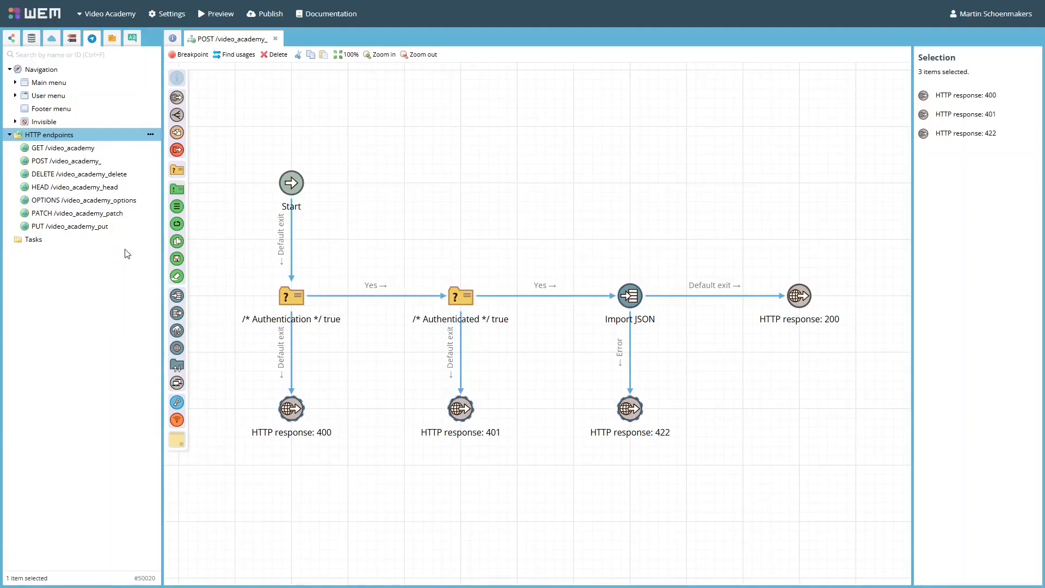
- Examine the input and output of the exposed ProvideCustomerData web service and the list of HTTP endpoints
{"action": "left_click", "coordinate": [51, 38]}
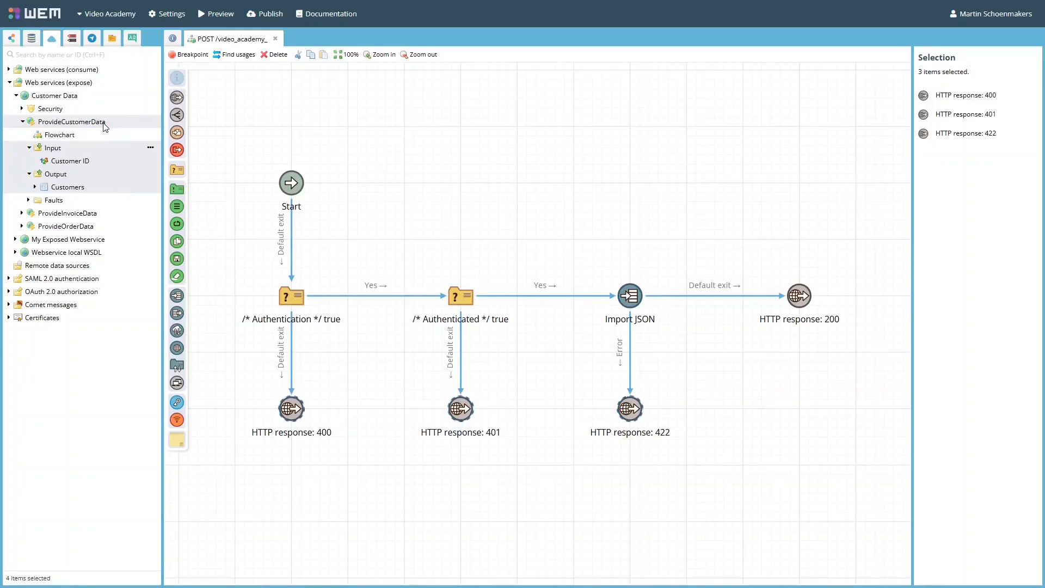
{"action": "left_click", "coordinate": [71, 144]}
{"action": "left_click", "coordinate": [74, 187], "text": "shift"}
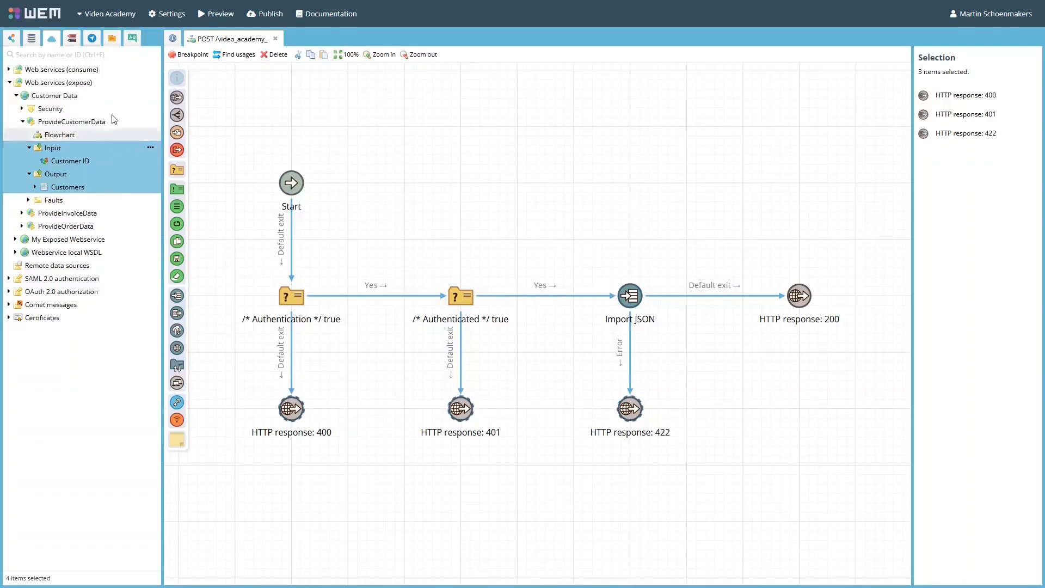
{"action": "left_click", "coordinate": [93, 39]}
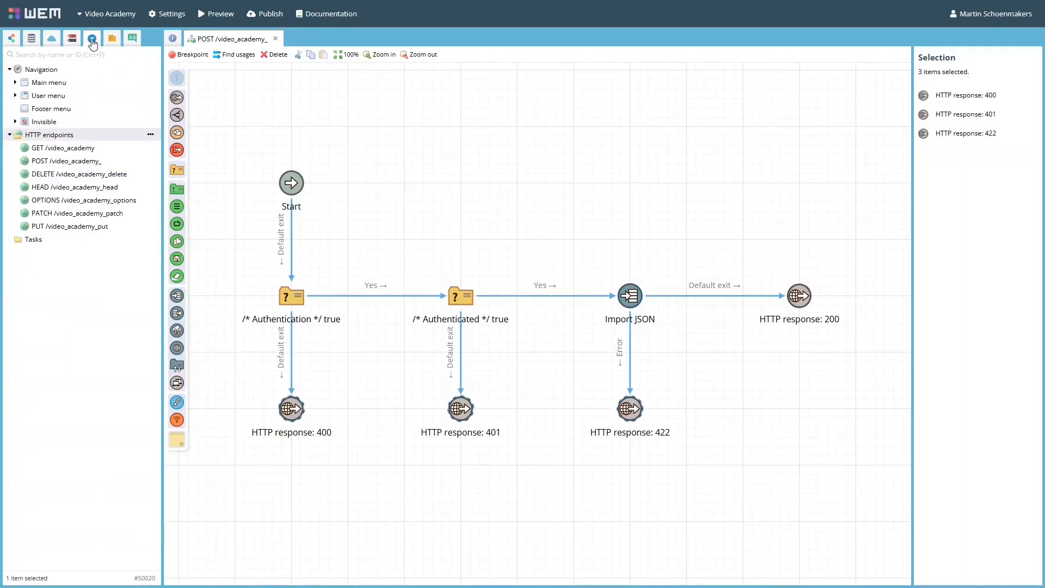
{"action": "left_click", "coordinate": [95, 151]}
{"action": "left_click", "coordinate": [87, 226], "text": "shift"}
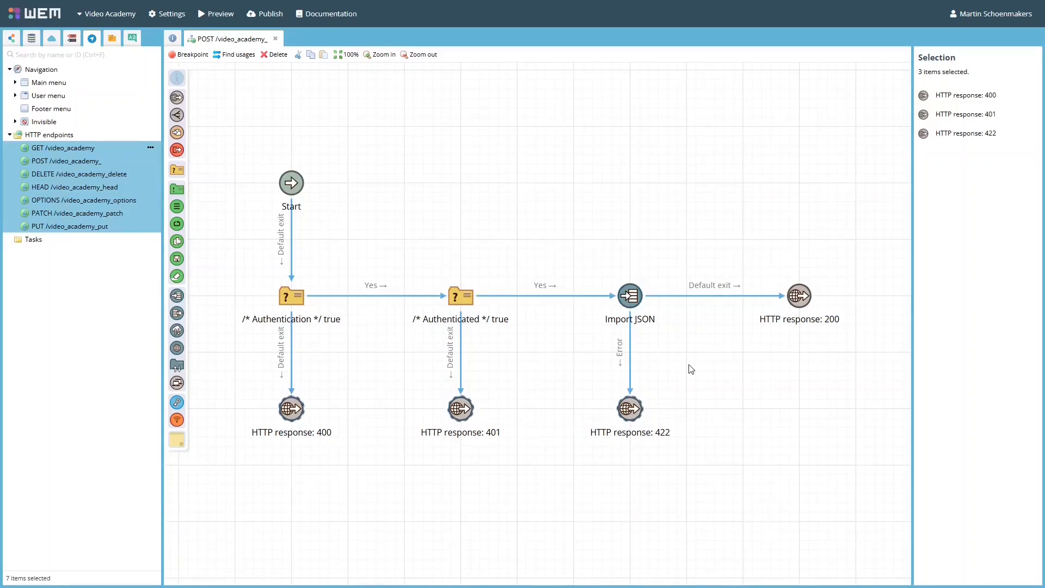
{"action": "left_click_drag", "start_coordinate": [221, 369], "coordinate": [785, 477]}
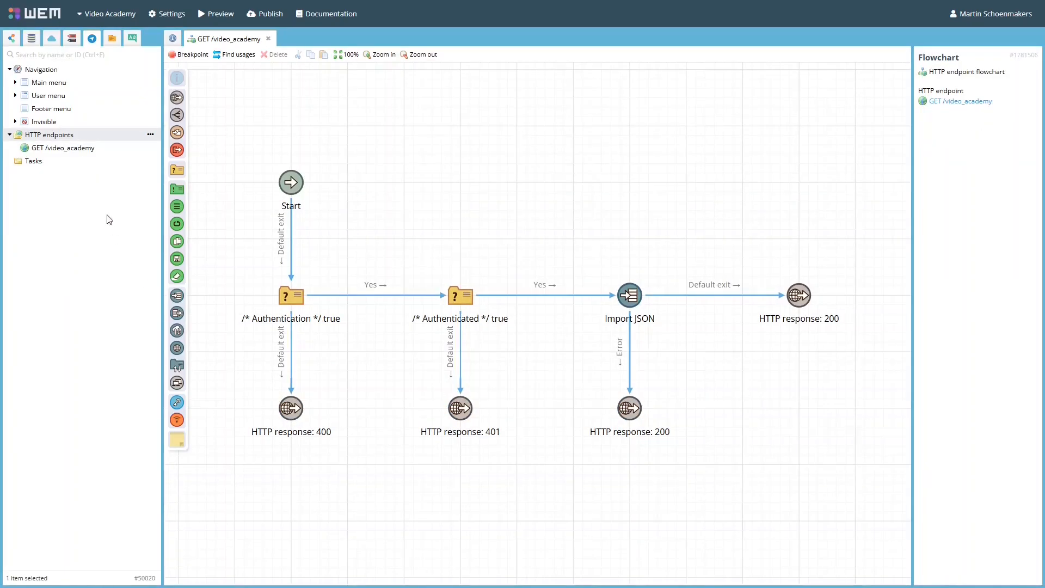
- Start a new HTTP endpoint with request method GET and URL path video_academy/{id}/get_details/
{"action": "right_click", "coordinate": [90, 140]}
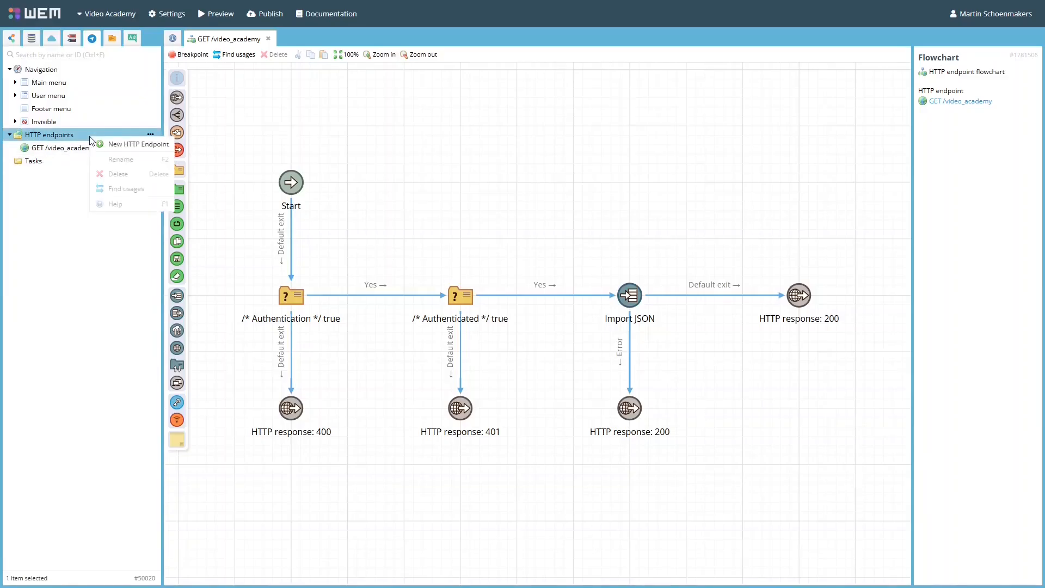
{"action": "left_click", "coordinate": [135, 146]}
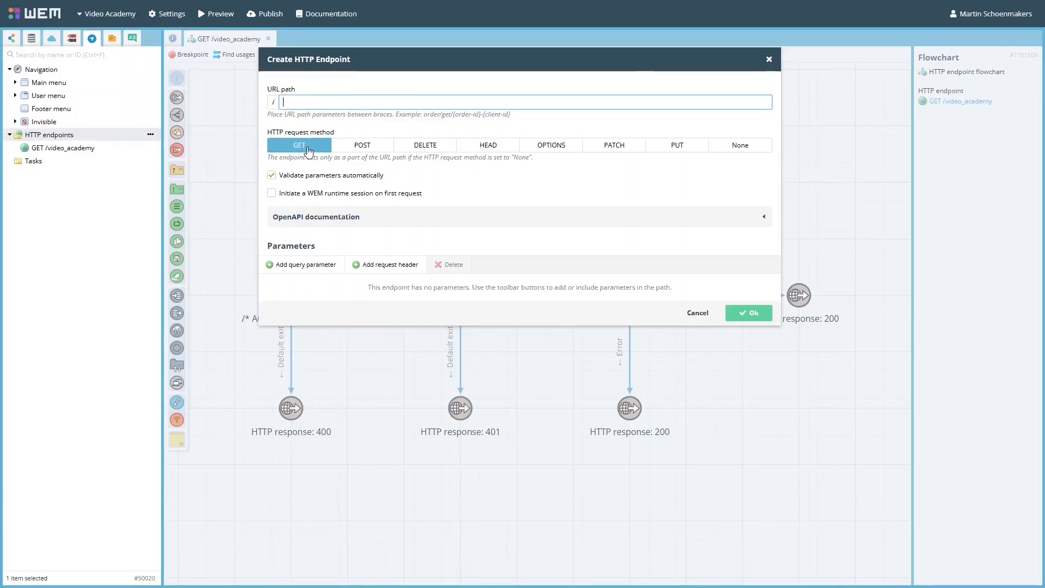
{"action": "left_click", "coordinate": [367, 149]}
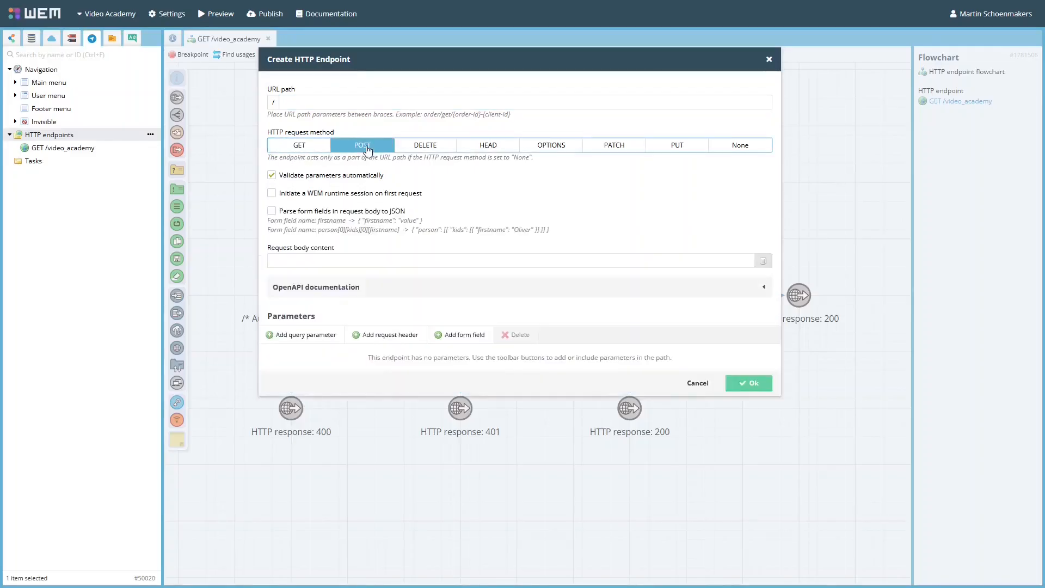
{"action": "left_click", "coordinate": [304, 148]}
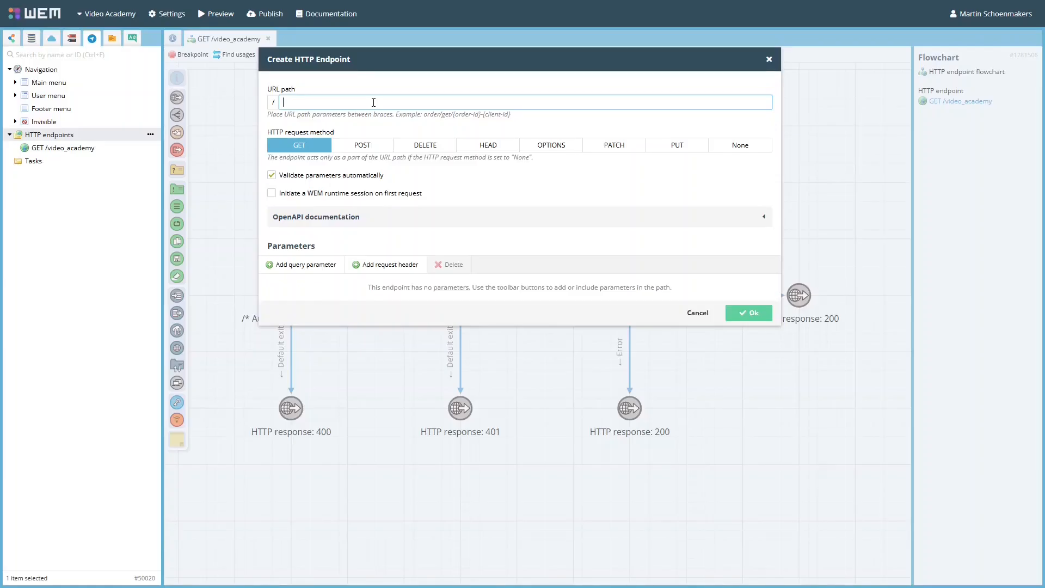
{"action": "type", "text": "video_academy/{id}/get_details/"}
{"action": "key", "text": "Tab"}
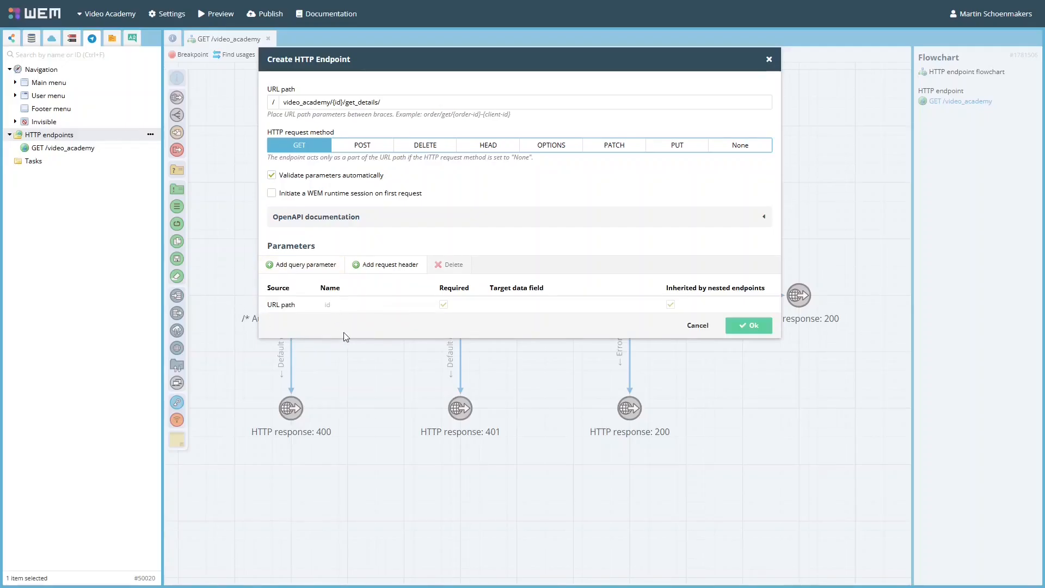
- Add a query parameter named type, and map id to the URL path ID data field and type to the Type field
{"action": "left_click", "coordinate": [311, 269]}
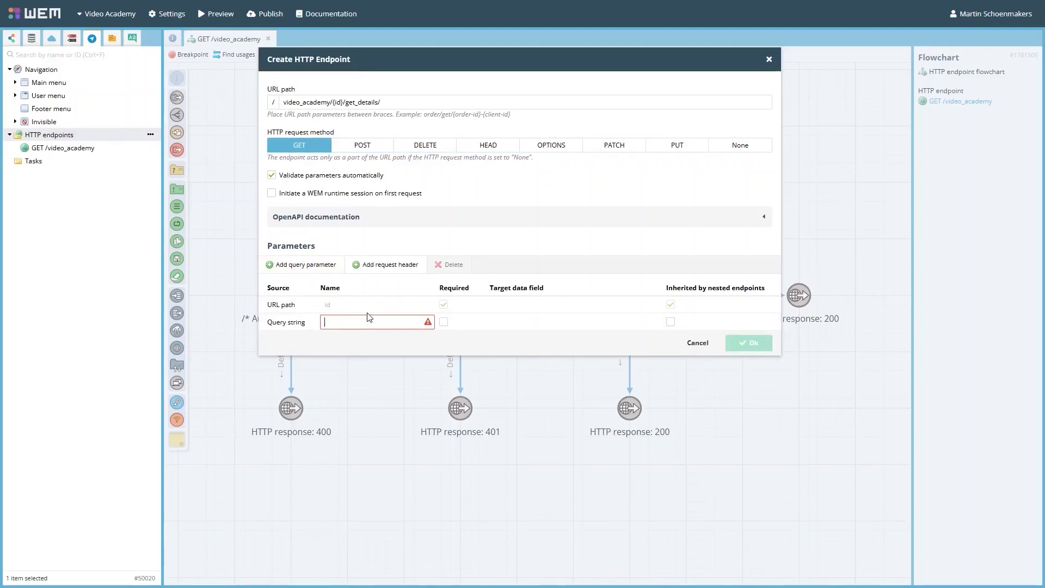
{"action": "type", "text": "type"}
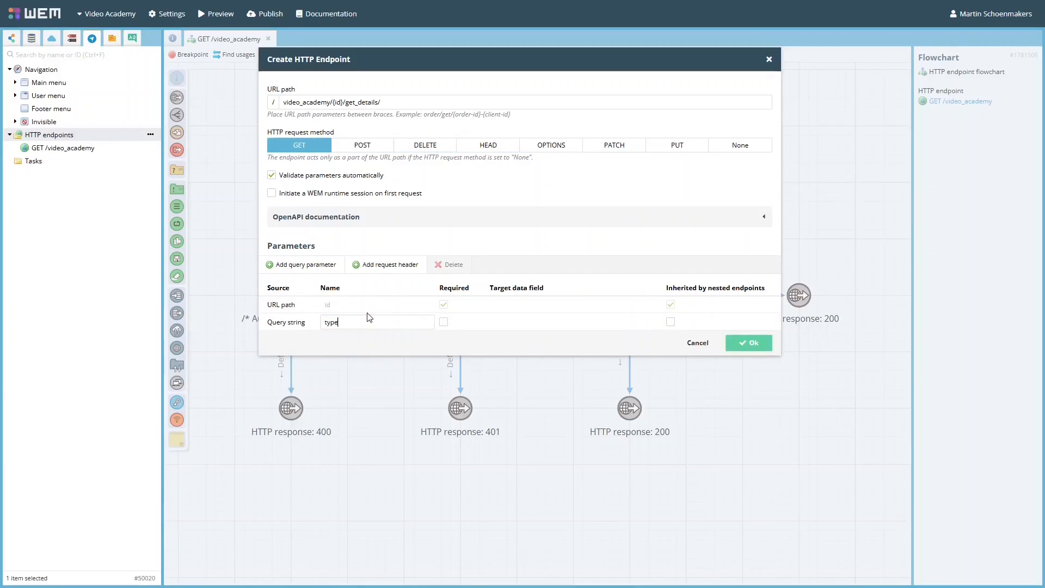
{"action": "key", "text": "Tab"}
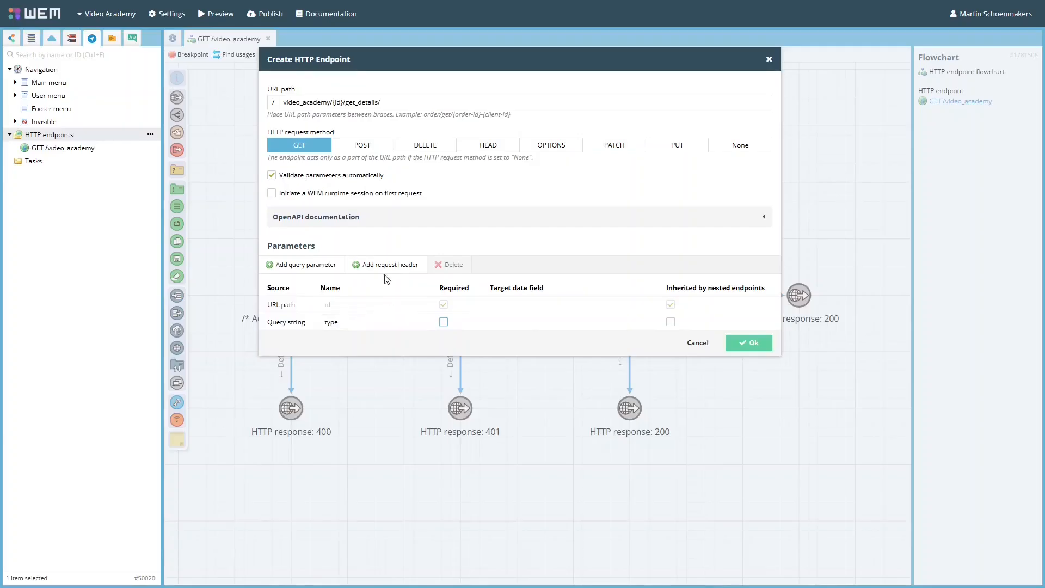
{"action": "left_click", "coordinate": [32, 39]}
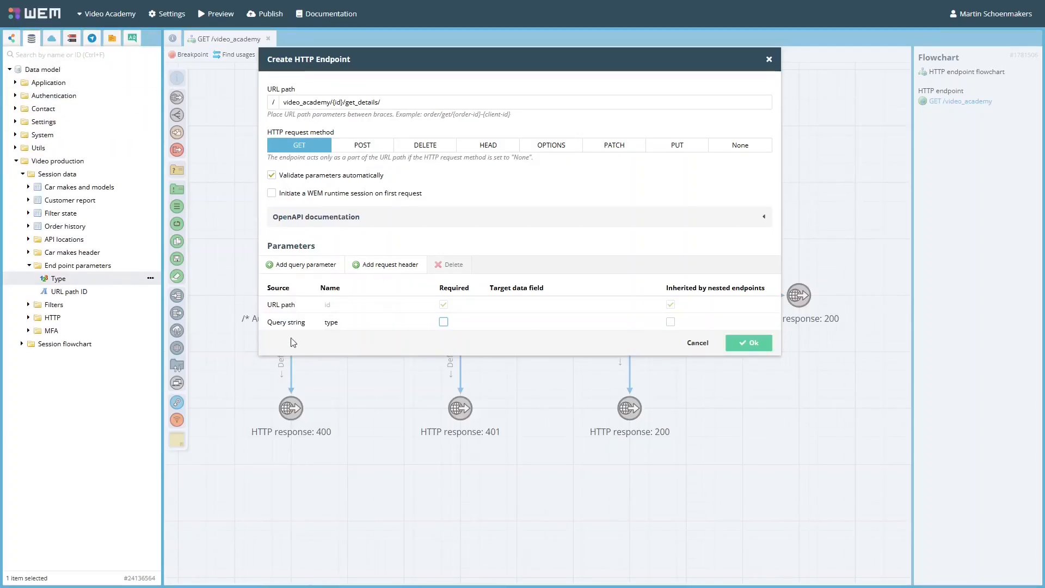
{"action": "left_click_drag", "start_coordinate": [77, 292], "coordinate": [536, 303]}
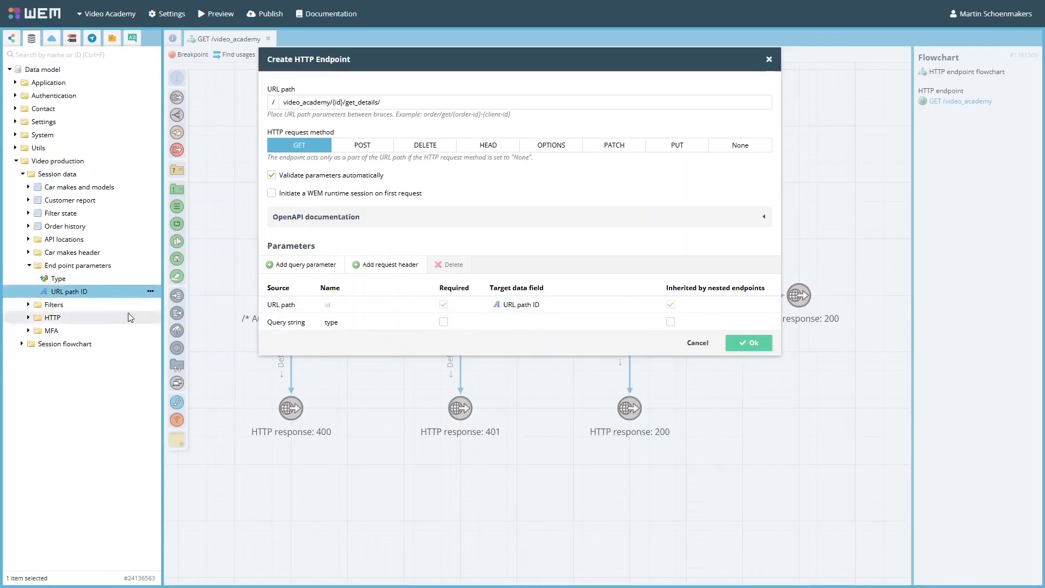
{"action": "left_click_drag", "start_coordinate": [58, 278], "coordinate": [539, 324]}
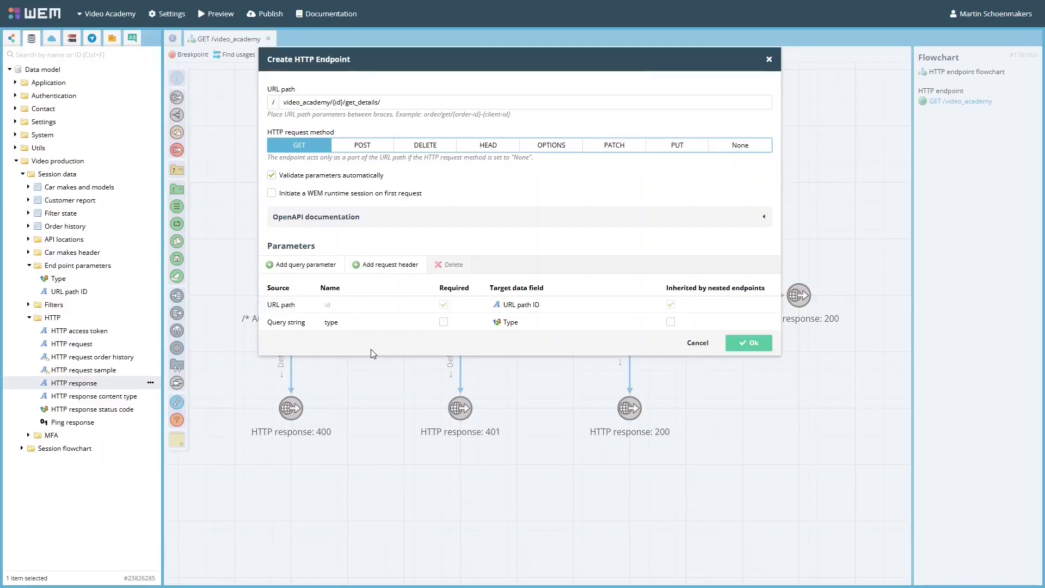
- Change the endpoint's request method to POST and assign the HTTP request data field as its request body content
{"action": "left_click", "coordinate": [369, 147]}
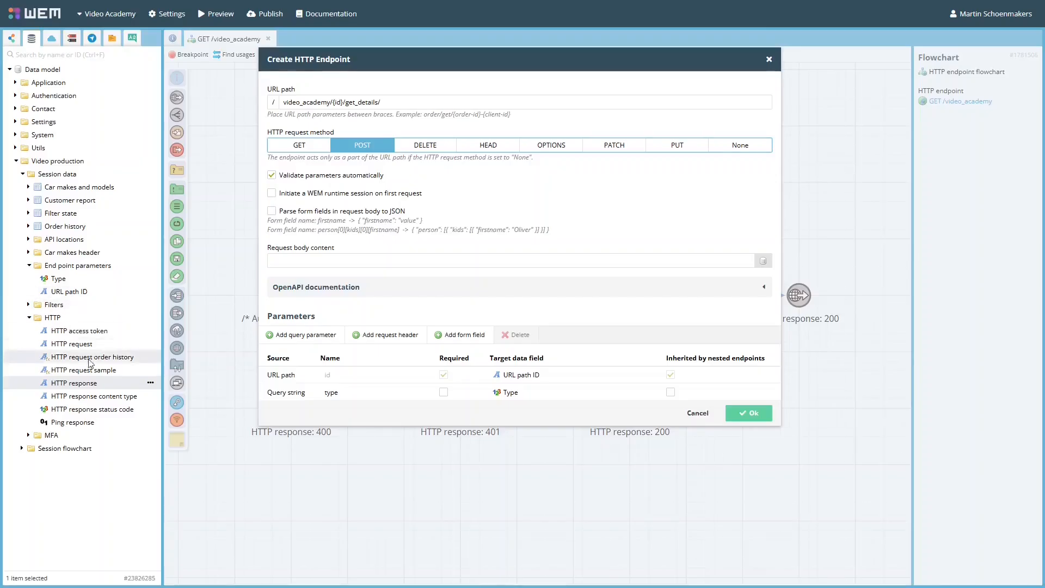
{"action": "left_click_drag", "start_coordinate": [73, 344], "coordinate": [351, 264]}
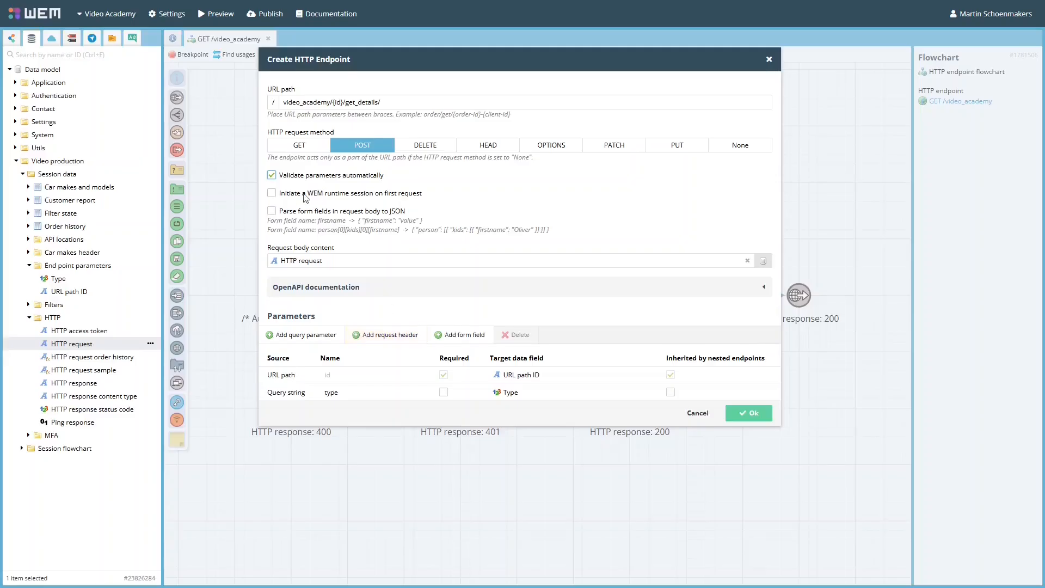
{"action": "left_click", "coordinate": [272, 194]}
{"action": "left_click", "coordinate": [272, 194]}
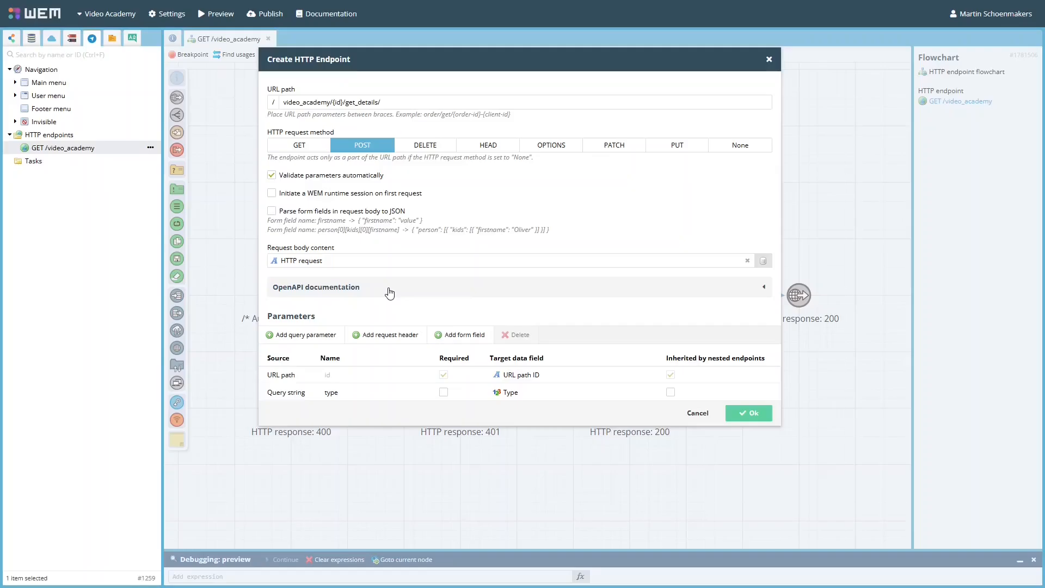
{"action": "left_click", "coordinate": [390, 293]}
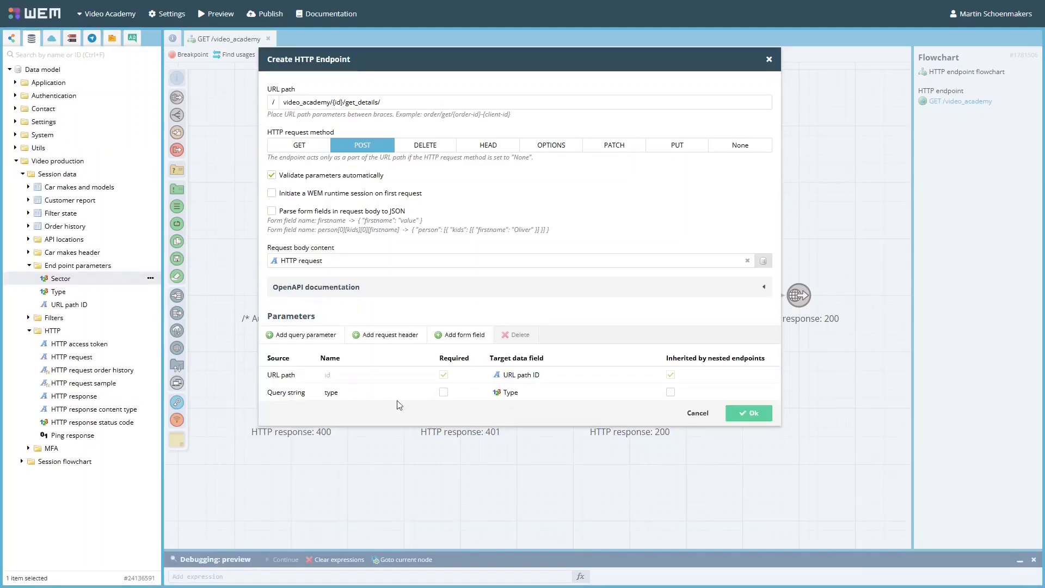
- Add a query parameter named sector with the Sector data field as its target
{"action": "left_click", "coordinate": [313, 336]}
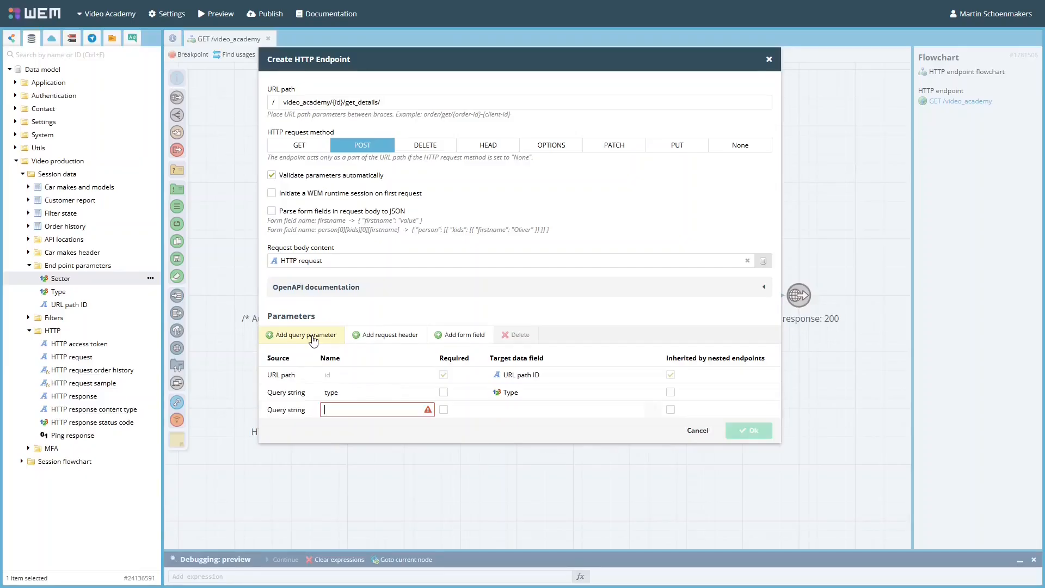
{"action": "left_click", "coordinate": [349, 412]}
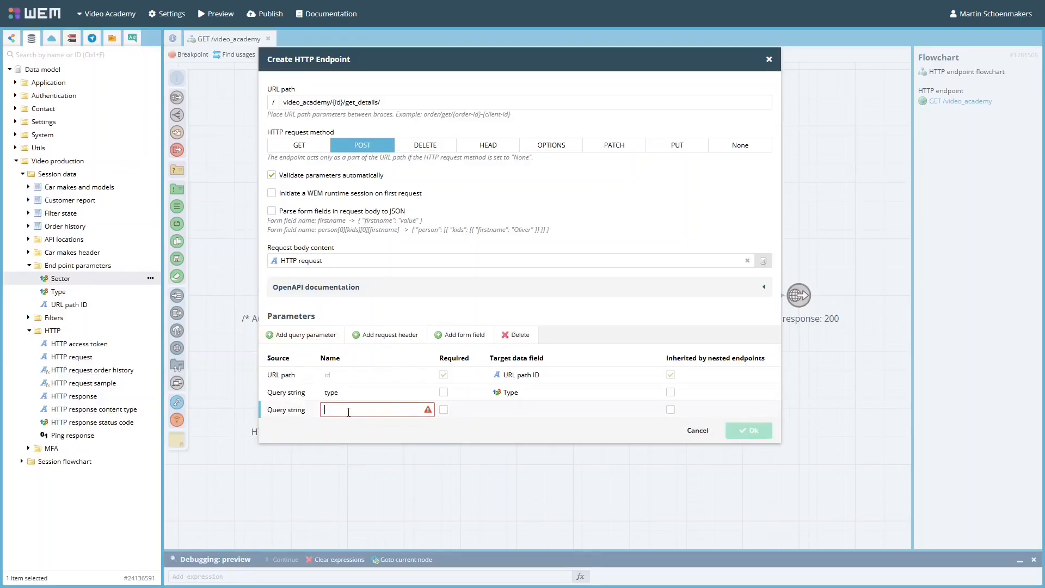
{"action": "type", "text": "sector"}
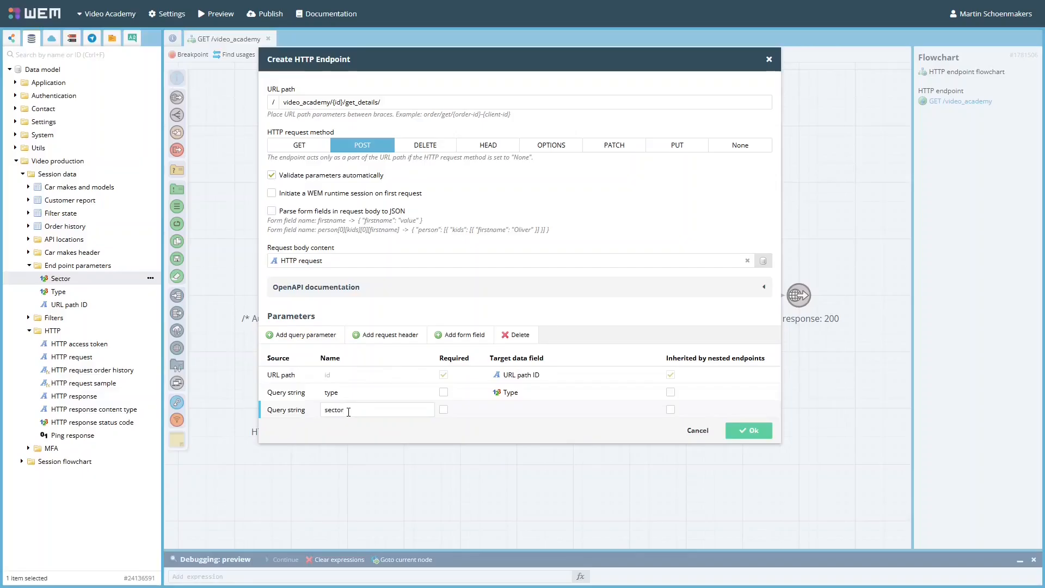
{"action": "left_click_drag", "start_coordinate": [81, 279], "coordinate": [512, 411]}
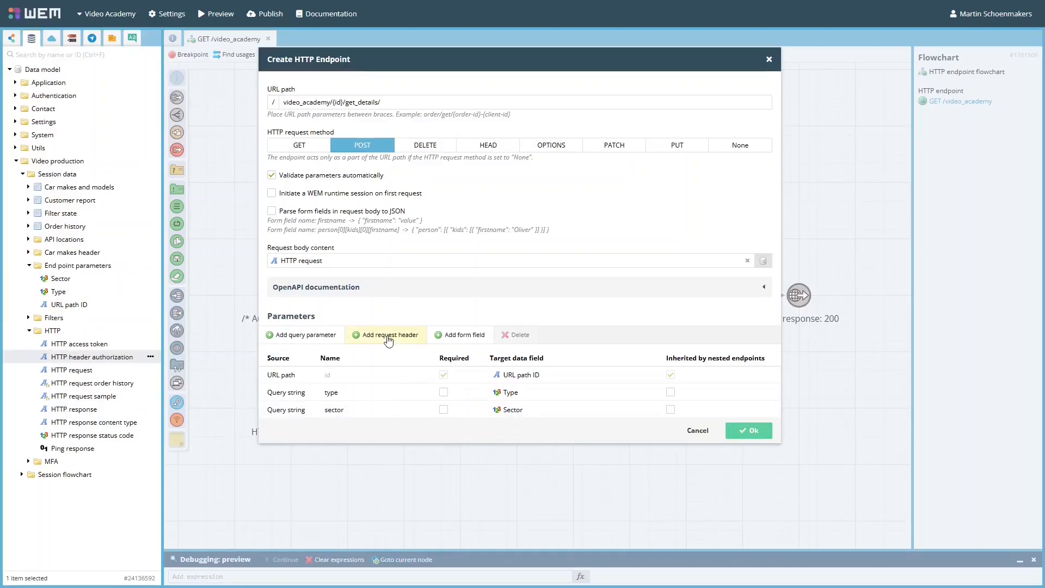
- Add a request header parameter named Authorization with HTTP header authorization as its target data field
{"action": "left_click", "coordinate": [388, 334]}
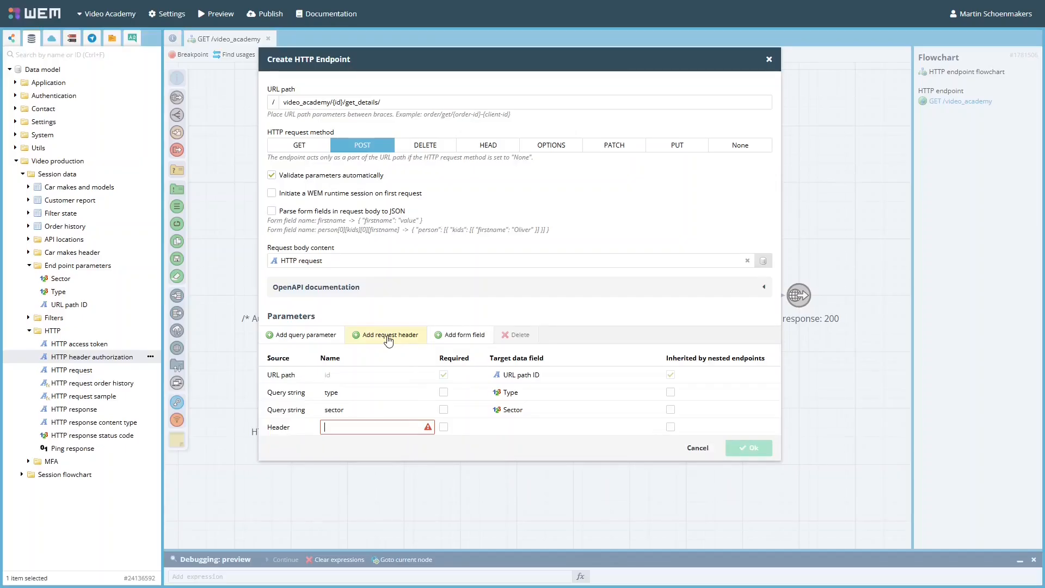
{"action": "type", "text": "Authorization"}
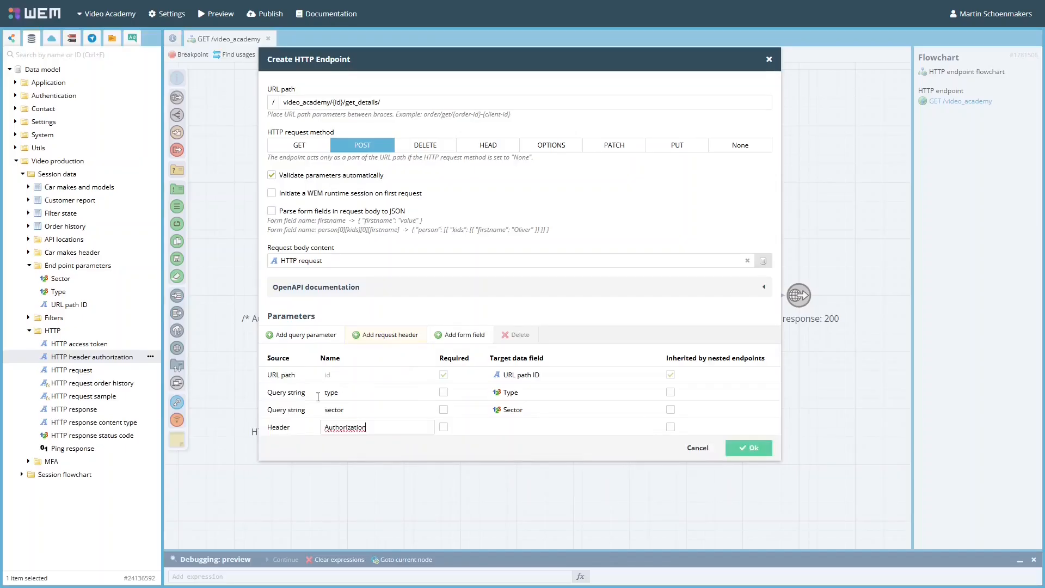
{"action": "left_click_drag", "start_coordinate": [96, 361], "coordinate": [511, 427]}
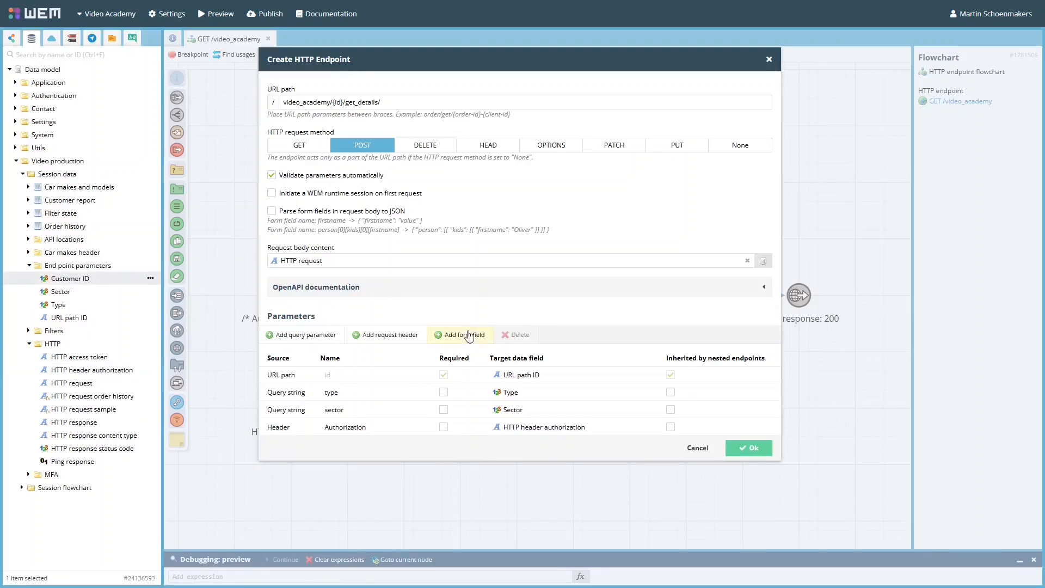
- Add a form field parameter named customer-id with the Customer ID data field as its target
{"action": "left_click", "coordinate": [468, 335]}
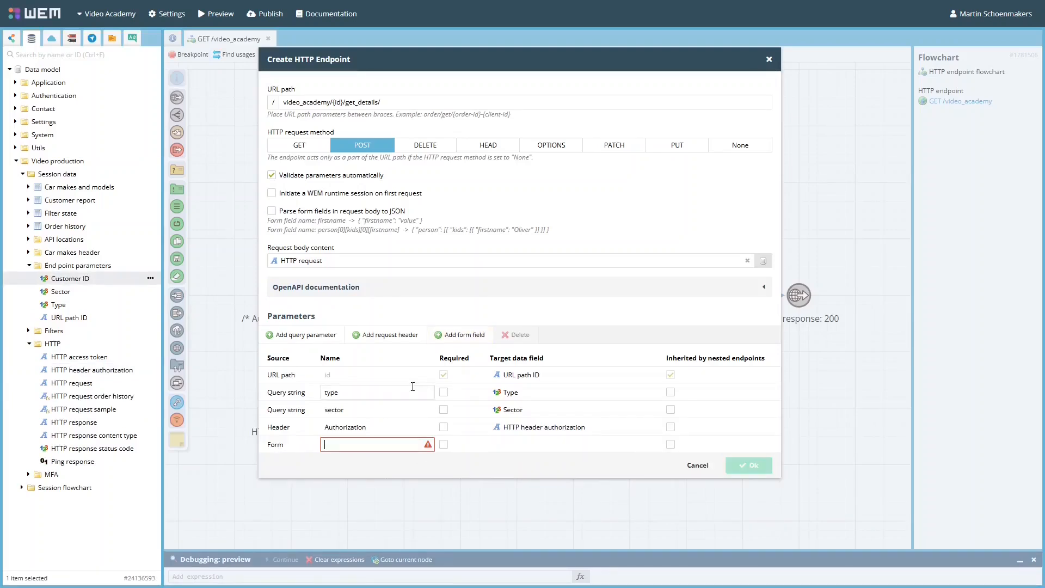
{"action": "type", "text": "customer-id"}
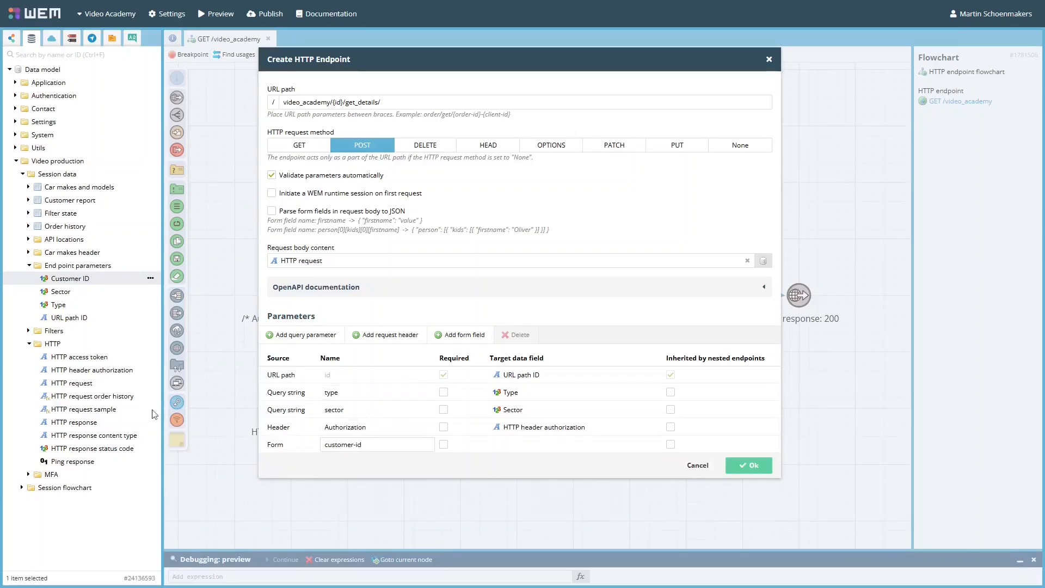
{"action": "left_click_drag", "start_coordinate": [70, 278], "coordinate": [547, 451]}
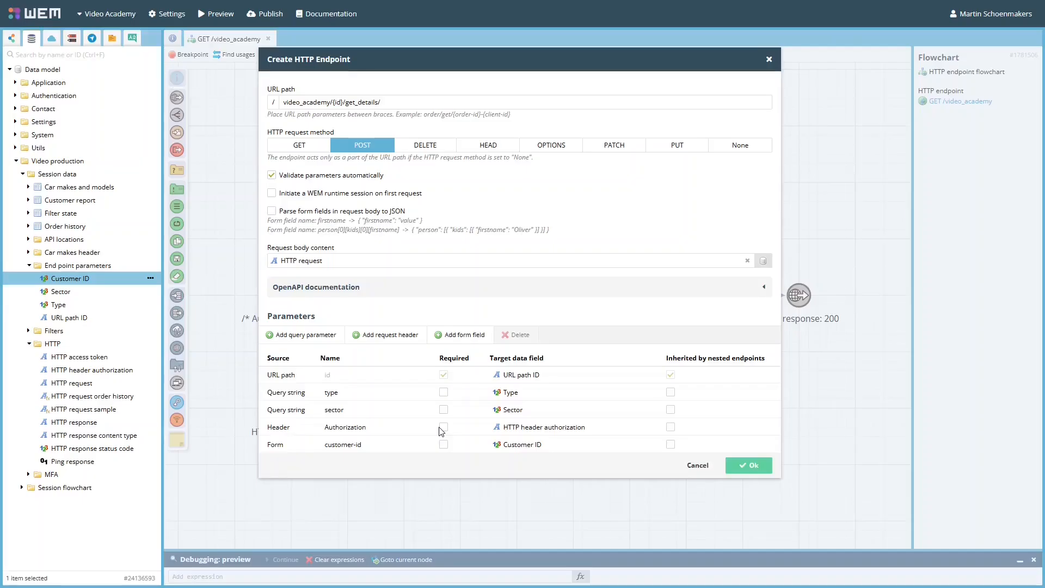
- Create the endpoint with type and Authorization required, and with sector and customer-id inherited by nested endpoints
{"action": "left_click", "coordinate": [444, 392]}
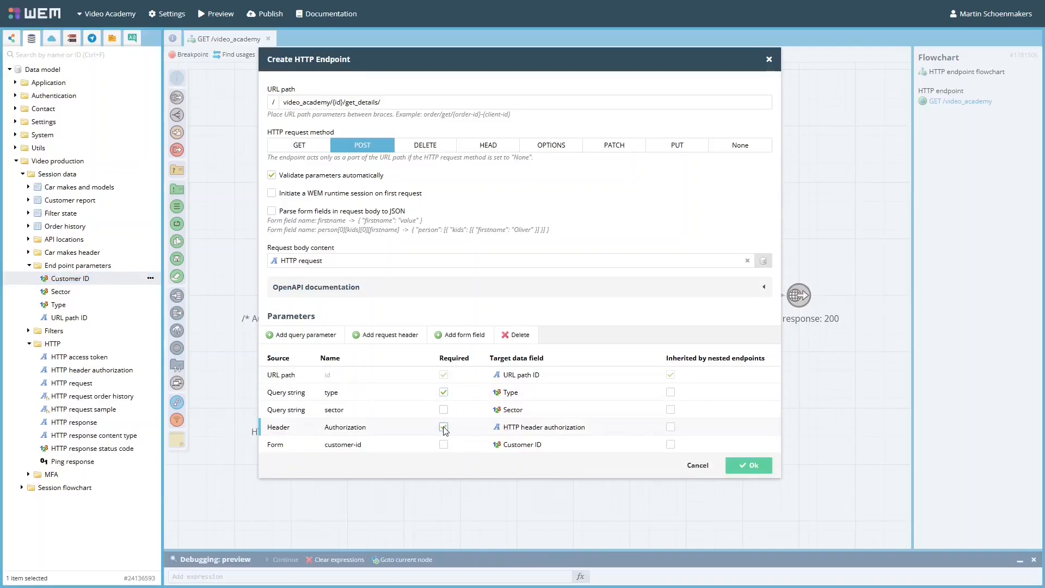
{"action": "left_click", "coordinate": [670, 409]}
{"action": "left_click", "coordinate": [671, 446]}
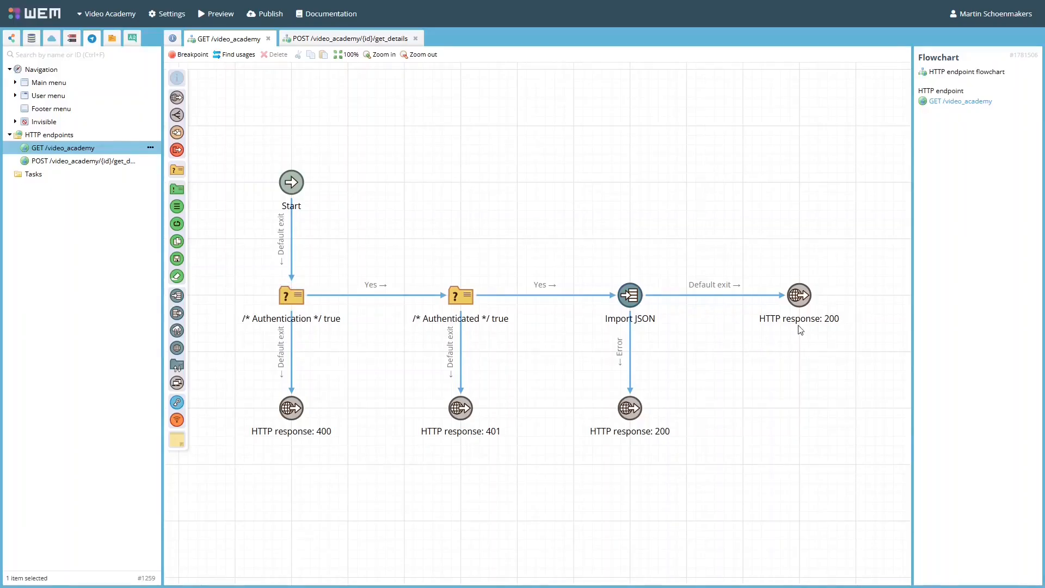
- Open the flowchart of the GET /video_academy endpoint
{"action": "right_click", "coordinate": [121, 152]}
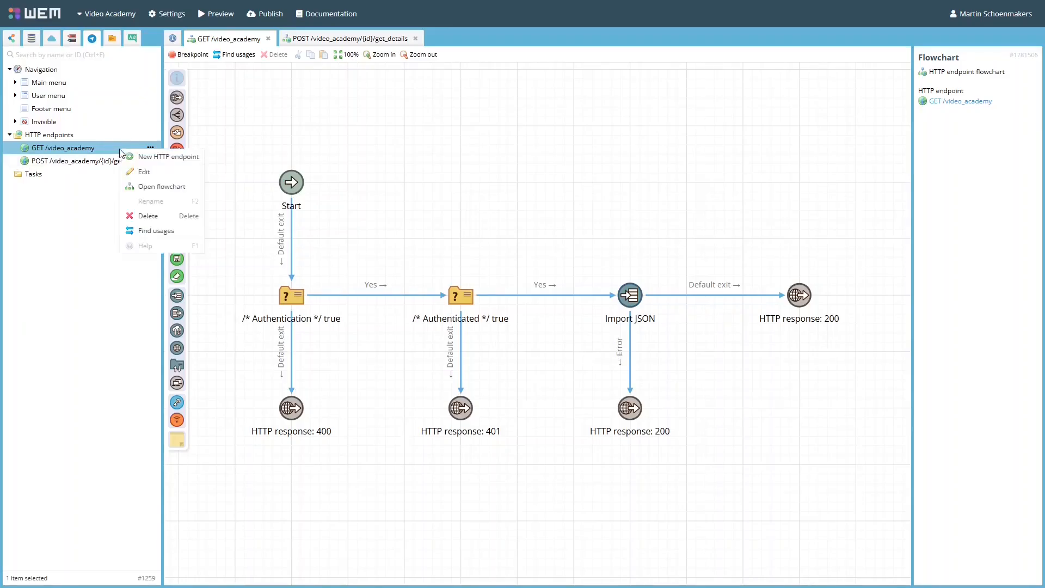
{"action": "left_click", "coordinate": [168, 187]}
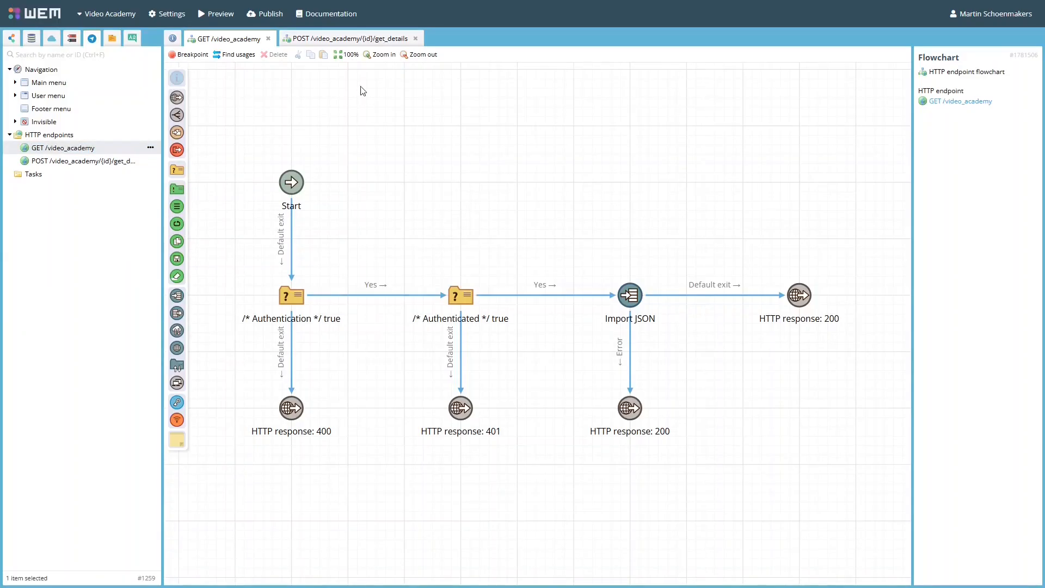
- Add an HTTP response node to the right of the Start node in the POST /video_academy/{id}/get_details flowchart
{"action": "left_click", "coordinate": [342, 42]}
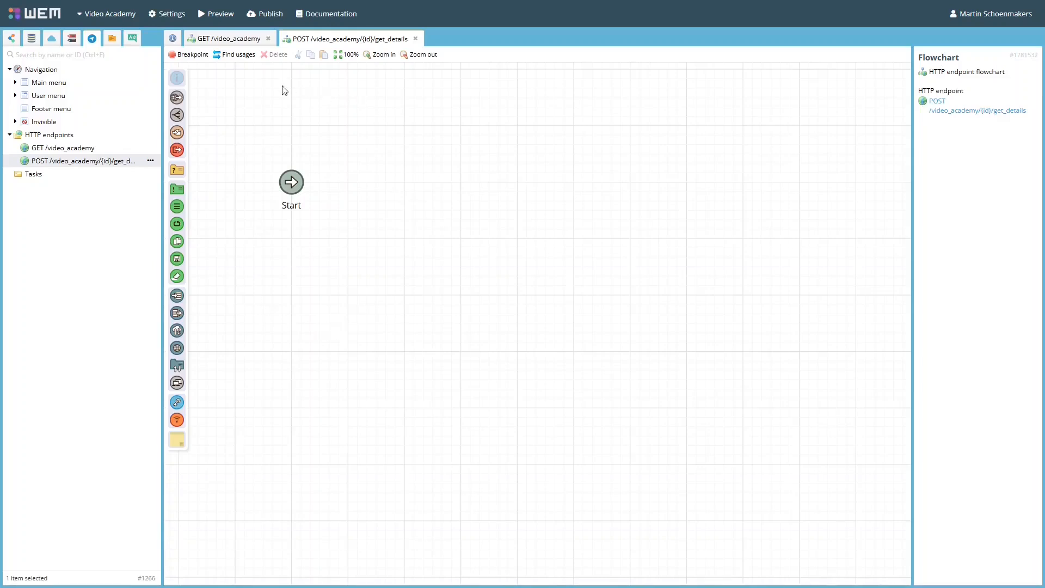
{"action": "left_click_drag", "start_coordinate": [179, 97], "coordinate": [365, 147]}
{"action": "left_click_drag", "start_coordinate": [415, 174], "coordinate": [461, 180]}
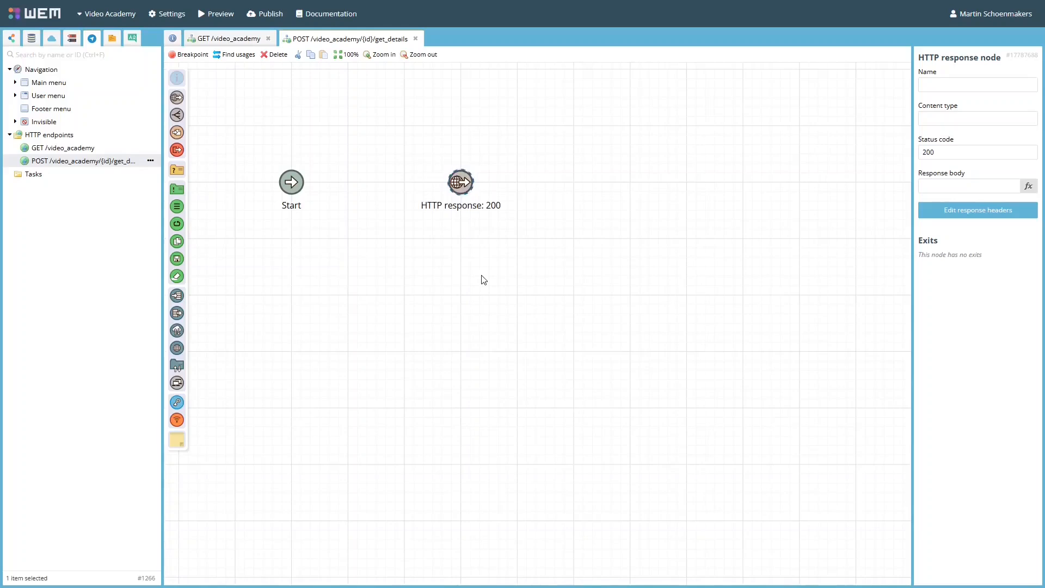
- Connect Start to the HTTP response node and set its response body to "Hello World! You sent the number: " + [VideoProduction.SessionTemplate.EndPointParameters.UrlPathId] + "!"
{"action": "left_click_drag", "start_coordinate": [320, 185], "coordinate": [456, 198]}
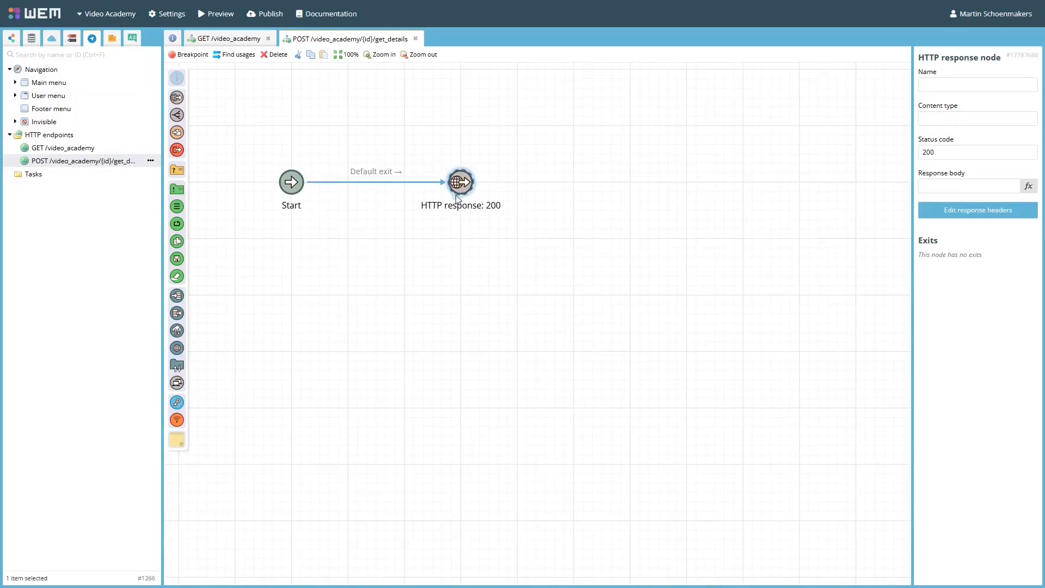
{"action": "left_click", "coordinate": [945, 186]}
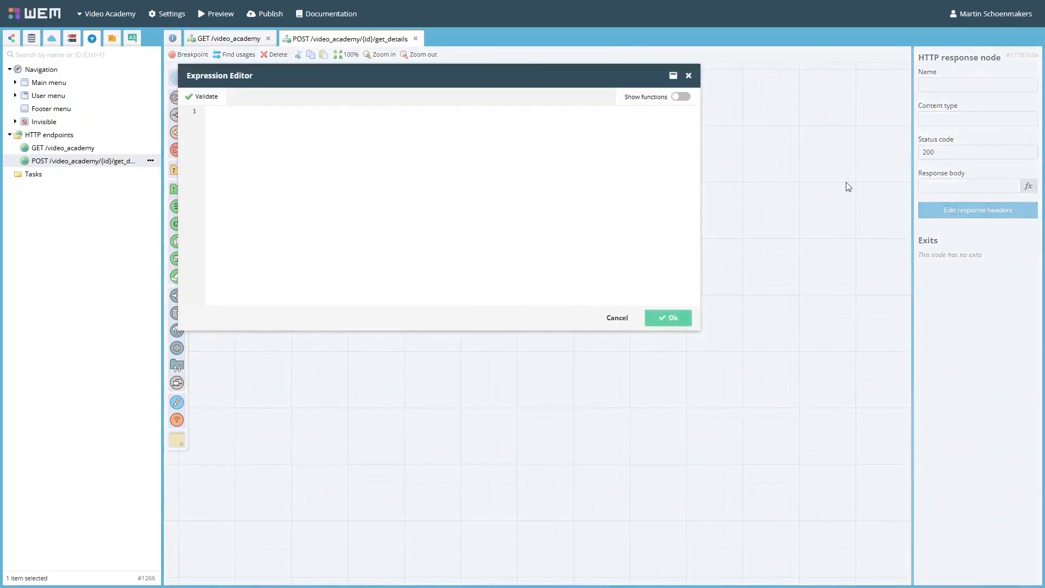
{"action": "type", "text": "\"Hello World! You sent the number: \" + [VideoProduction.SessionTemplate.EndPointParameters.UrlPathId] + \"!\""}
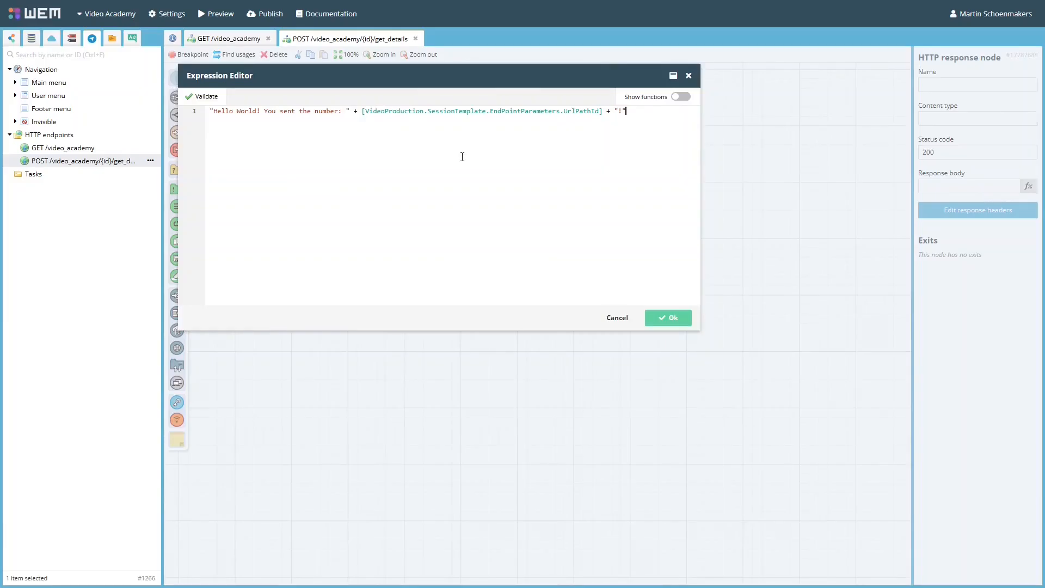
{"action": "left_click", "coordinate": [681, 318]}
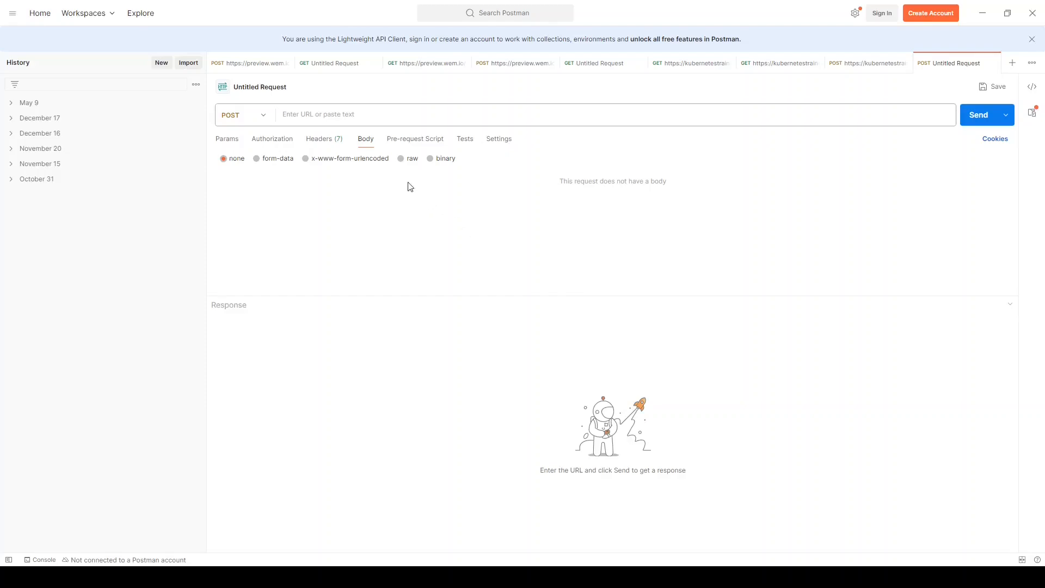
{"action": "left_click", "coordinate": [362, 116]}
{"action": "type", "text": "https://kubernetestrainer.staging.westeurope.wem.io/video_academy/100/get_details"}
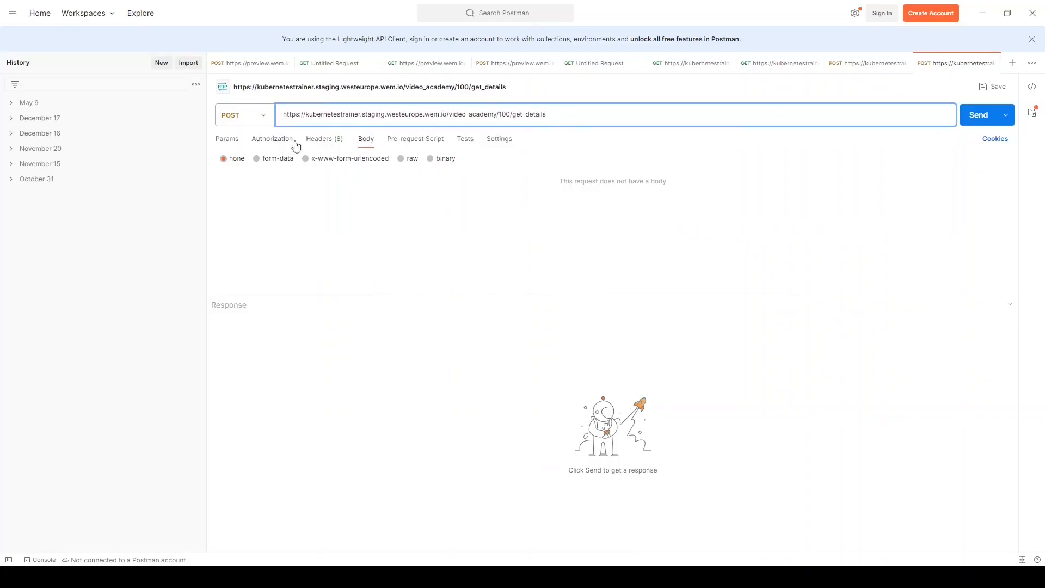
{"action": "left_click", "coordinate": [981, 118]}
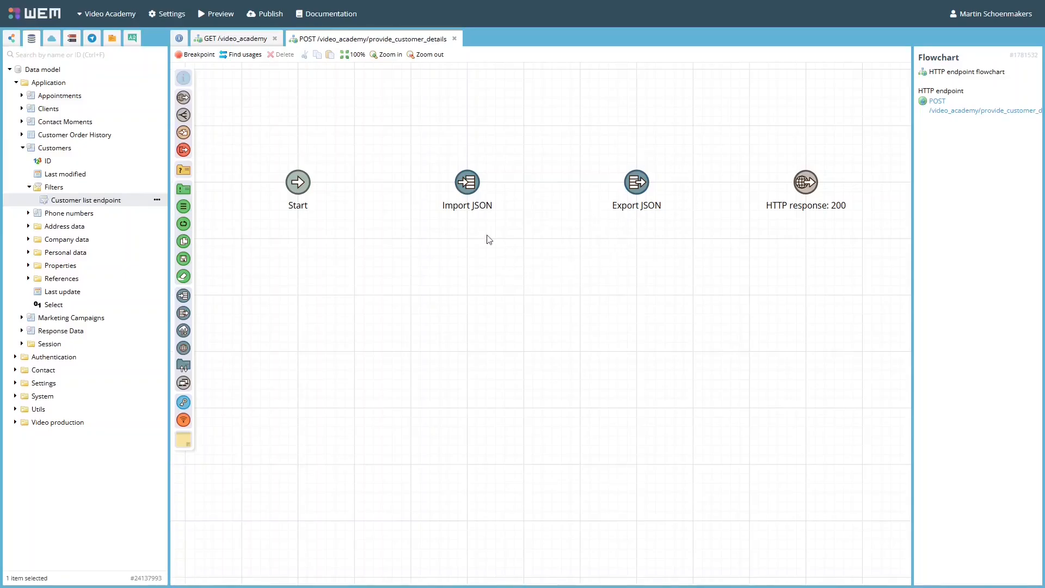
- In WEM, examine the Import JSON node's data source and field mapping in the provide_customer_details flowchart
{"action": "left_click", "coordinate": [471, 191]}
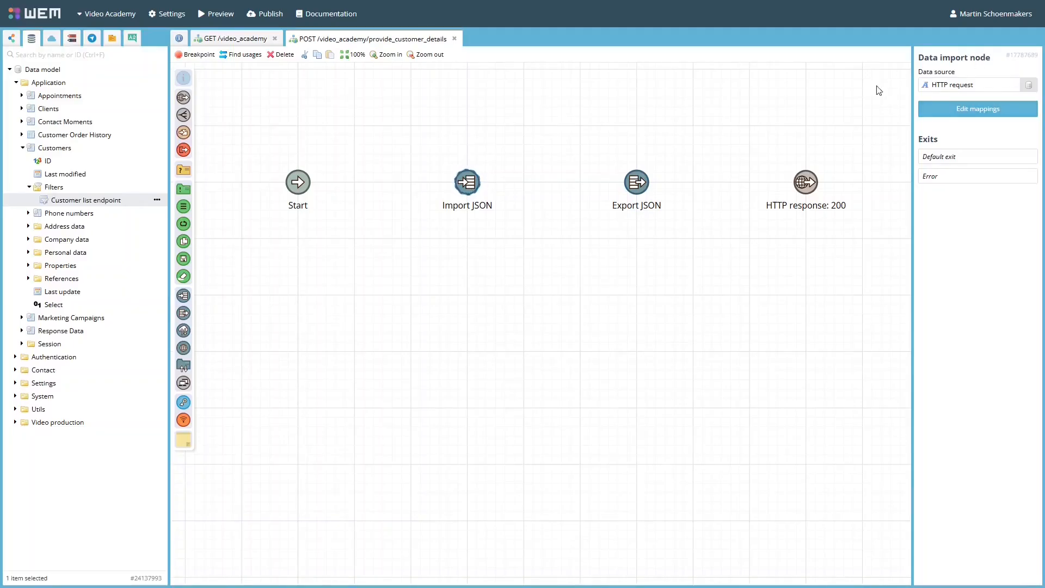
{"action": "double_click", "coordinate": [466, 189]}
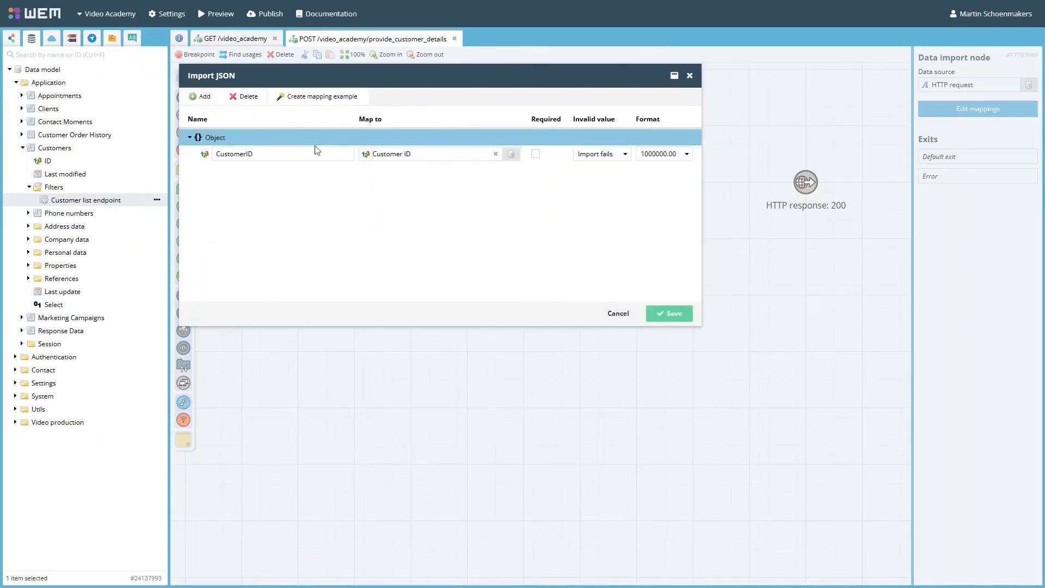
{"action": "left_click", "coordinate": [614, 313]}
- Examine the Export JSON node's mapping and the filter expression of the Customer list endpoint filter it uses
{"action": "double_click", "coordinate": [638, 185]}
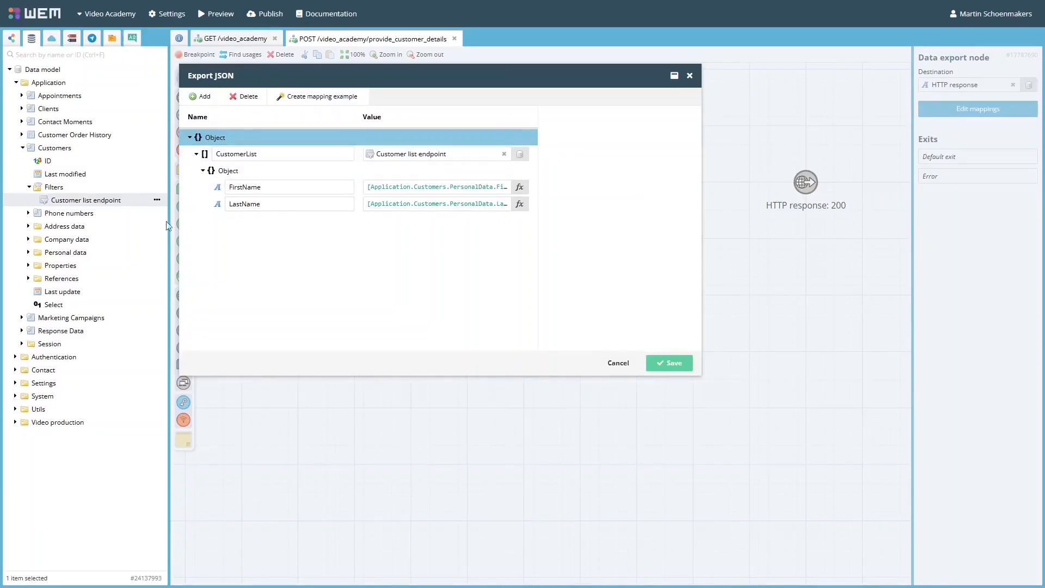
{"action": "double_click", "coordinate": [107, 203]}
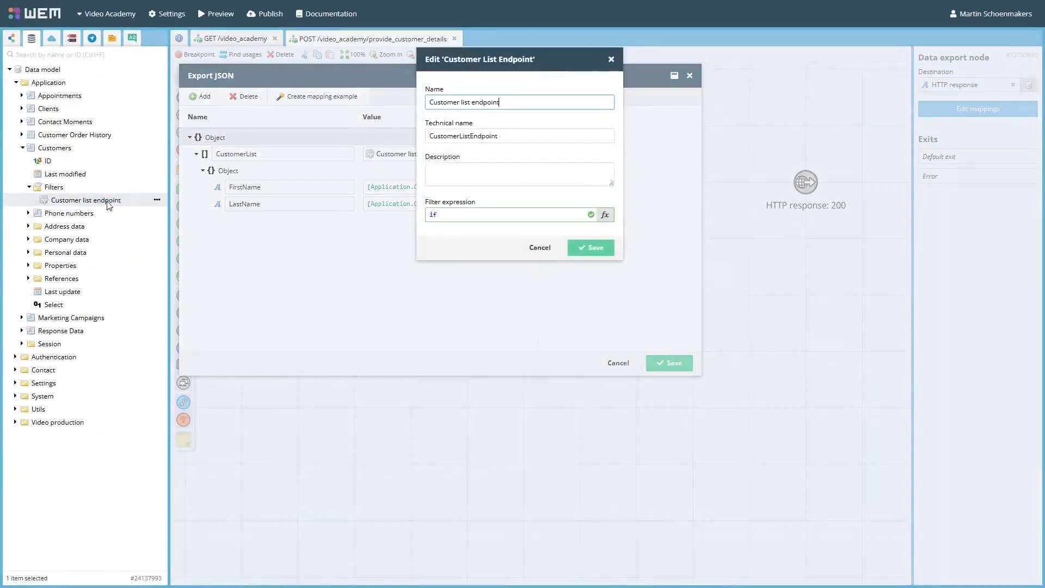
{"action": "left_click", "coordinate": [605, 215]}
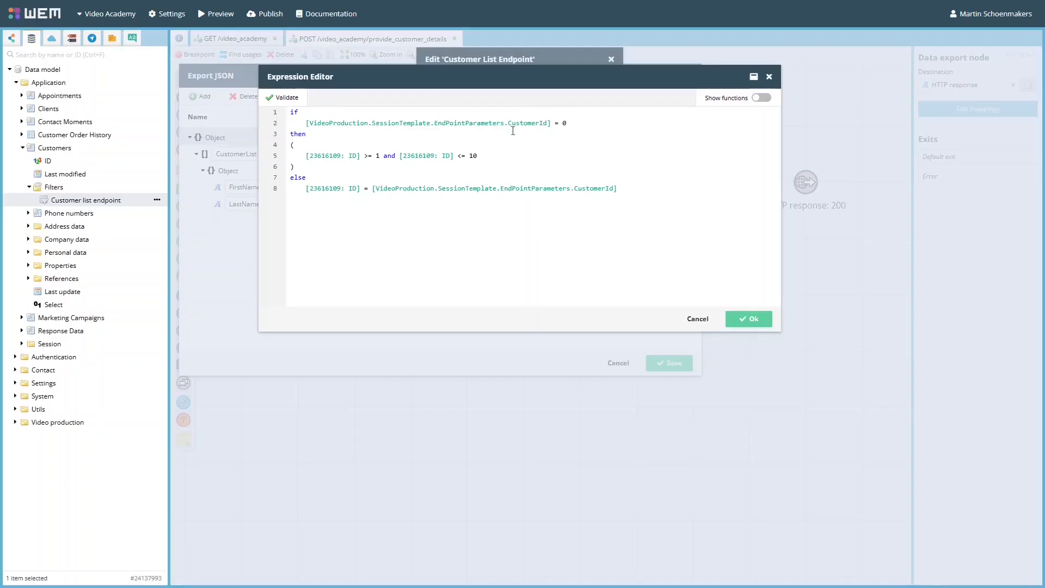
{"action": "left_click", "coordinate": [701, 319]}
{"action": "left_click", "coordinate": [548, 251]}
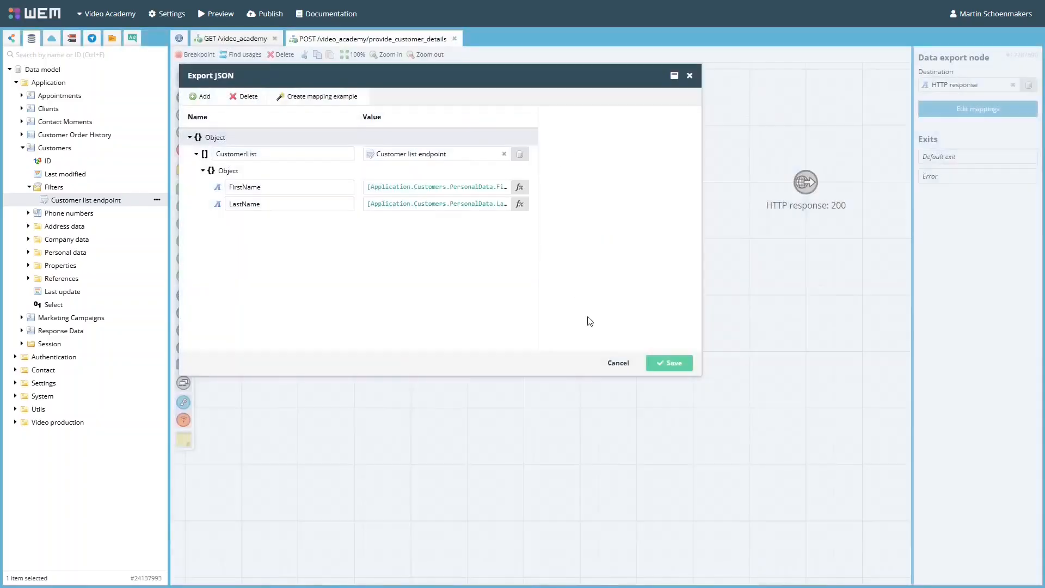
{"action": "left_click", "coordinate": [617, 363]}
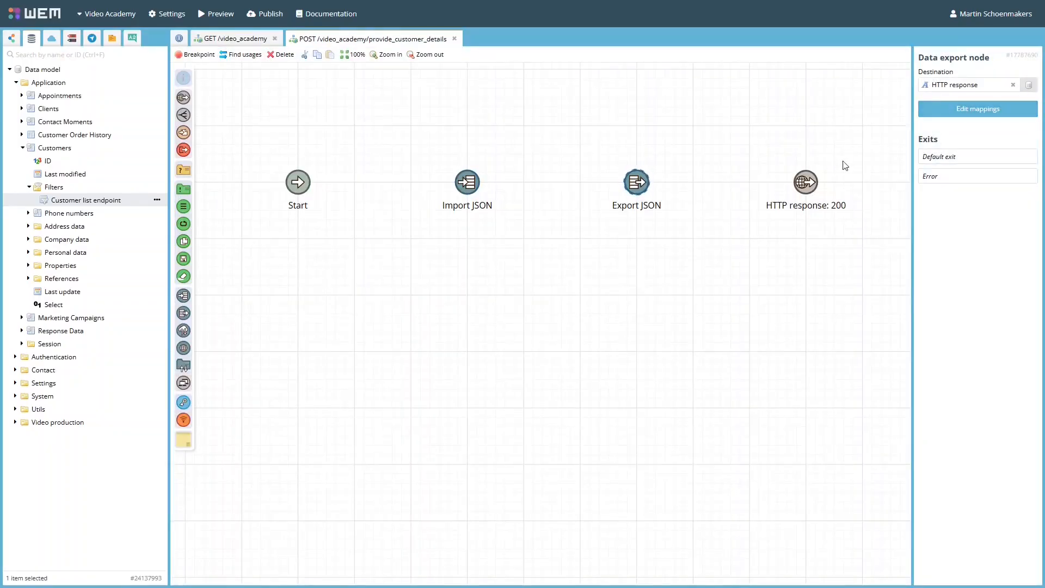
- Examine the response body expression of the HTTP response: 200 node
{"action": "left_click", "coordinate": [813, 188]}
{"action": "left_click", "coordinate": [960, 187]}
{"action": "left_click_drag", "start_coordinate": [390, 111], "coordinate": [212, 111]}
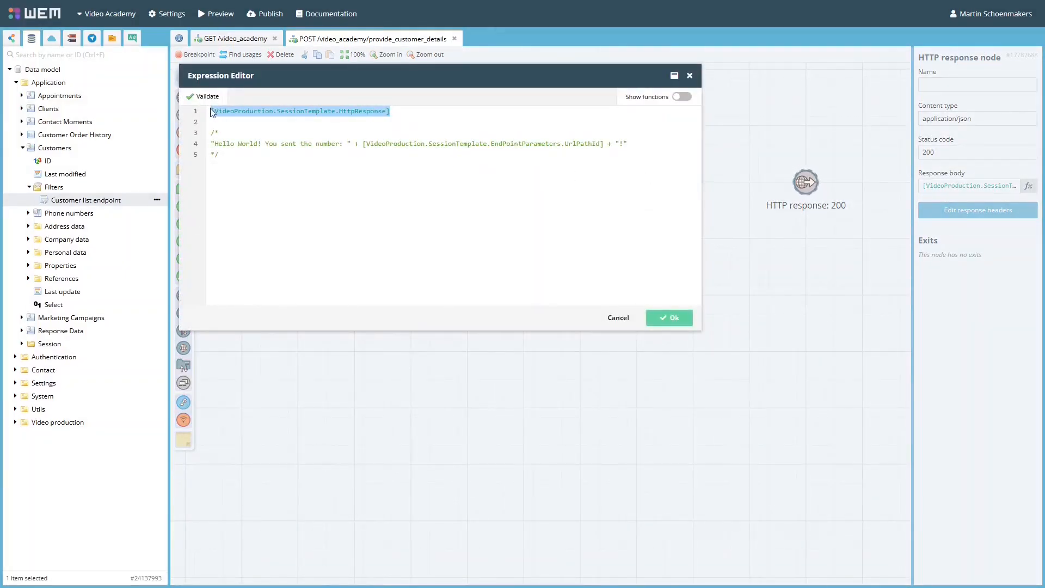
{"action": "left_click", "coordinate": [608, 318]}
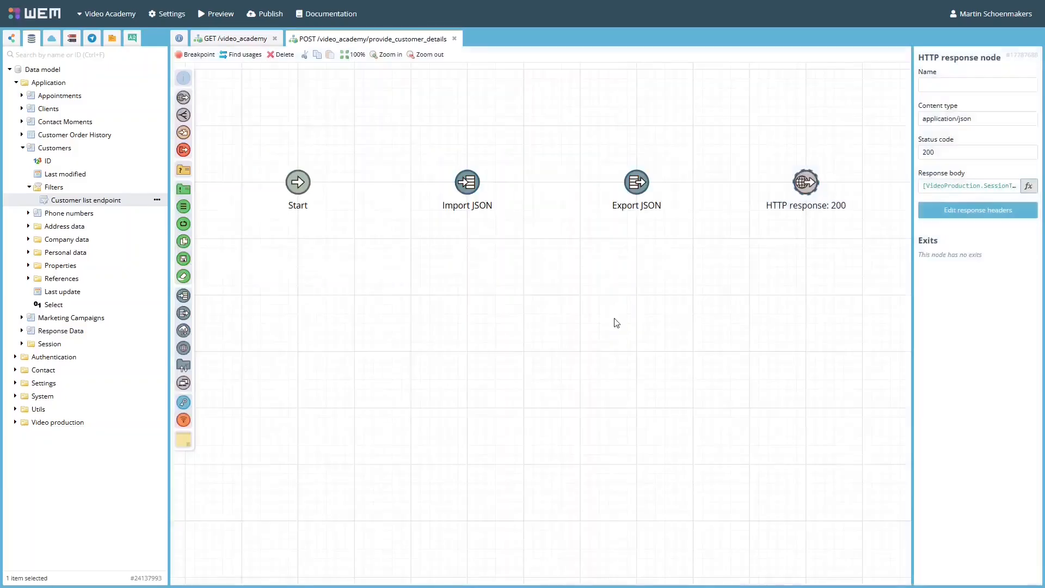
- Connect the Start, Import JSON, Export JSON and HTTP response: 200 nodes in sequence
{"action": "left_click_drag", "start_coordinate": [299, 184], "coordinate": [804, 187]}
{"action": "left_click", "coordinate": [665, 192]}
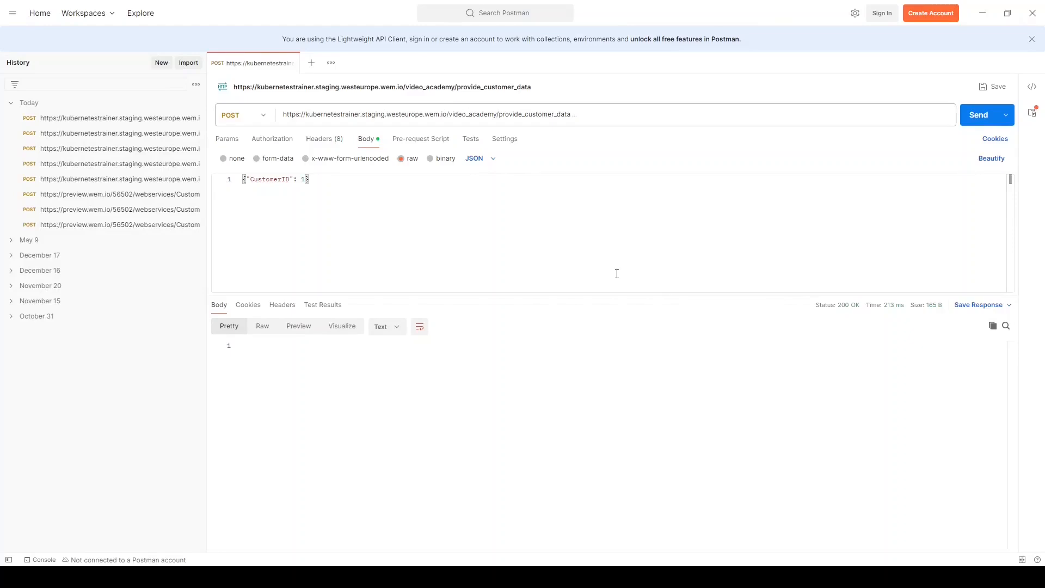
- In Postman, send the provide_customer_data POST request with different CustomerID values in the JSON body, including 1 and -1
{"action": "left_click", "coordinate": [973, 119]}
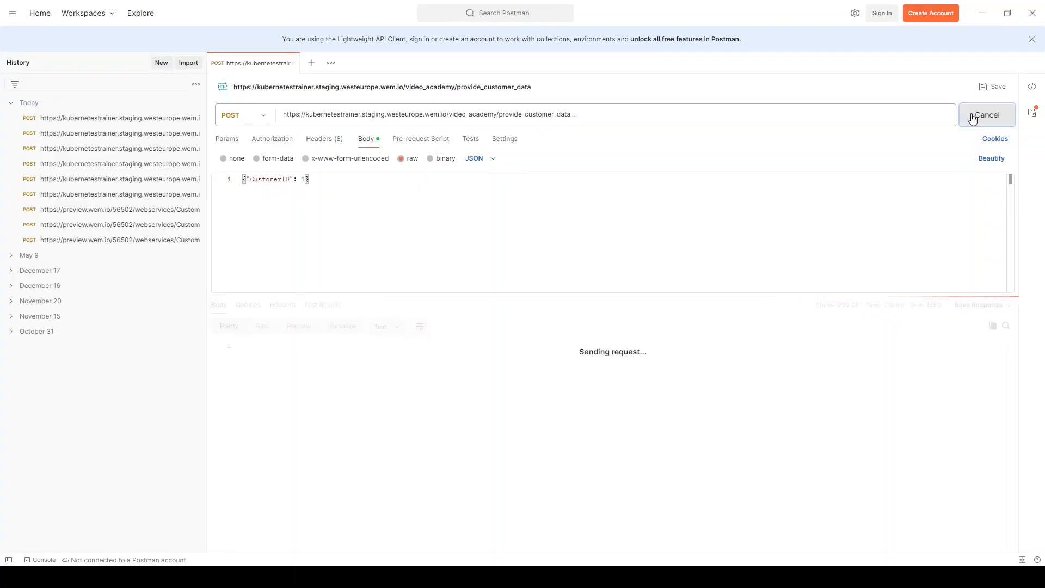
{"action": "left_click", "coordinate": [303, 181]}
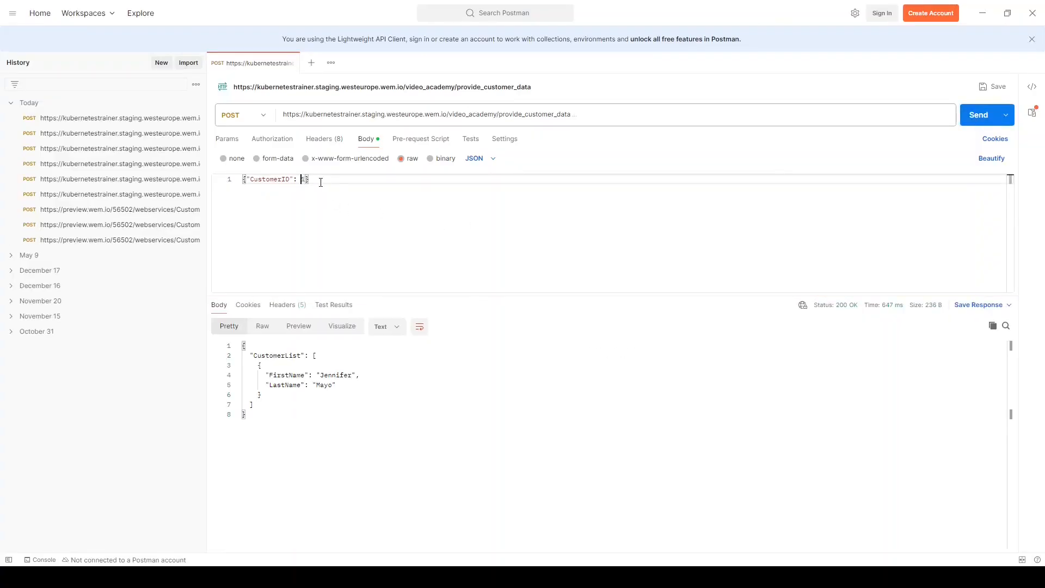
{"action": "left_click", "coordinate": [980, 115]}
{"action": "left_click", "coordinate": [303, 178]}
{"action": "type", "text": "-1"}
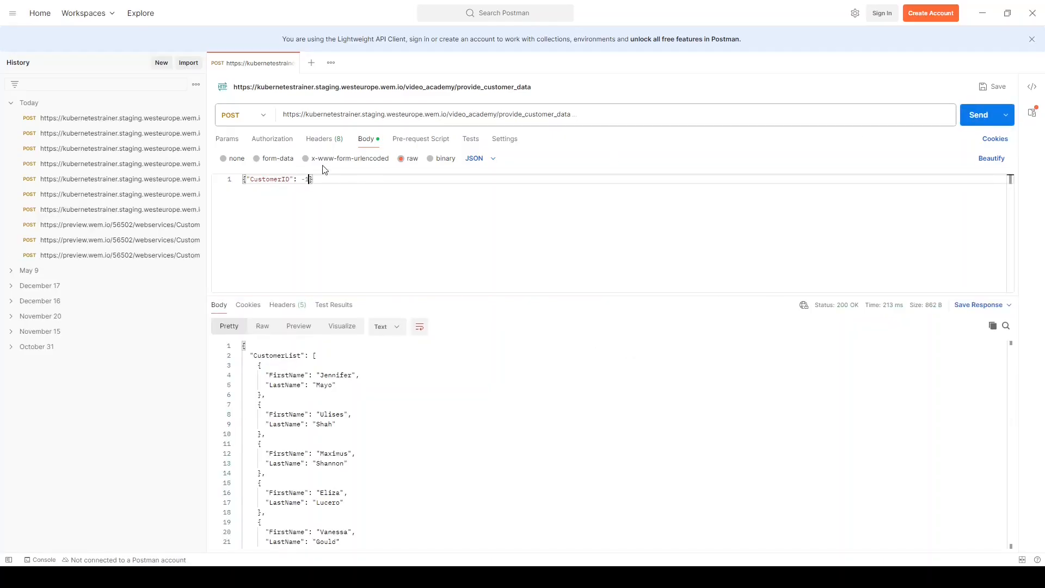
{"action": "left_click", "coordinate": [976, 116]}
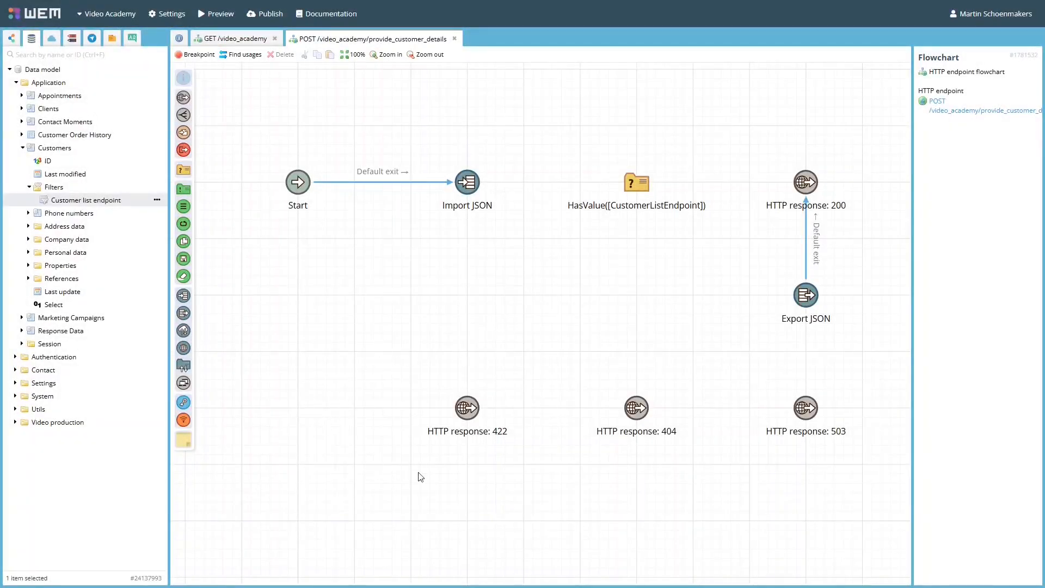
- In the WEM flowchart, connect the Error exit of the Import JSON node to the HTTP response: 422 node
{"action": "left_click", "coordinate": [469, 411]}
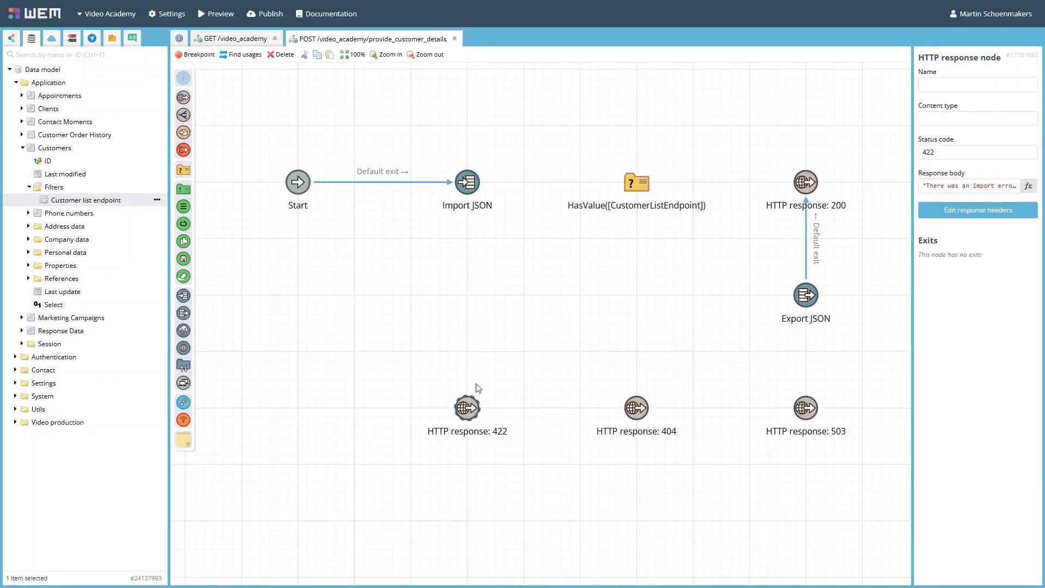
{"action": "left_click_drag", "start_coordinate": [469, 198], "coordinate": [465, 314]}
{"action": "left_click_drag", "start_coordinate": [472, 385], "coordinate": [468, 409]}
{"action": "left_click", "coordinate": [501, 419]}
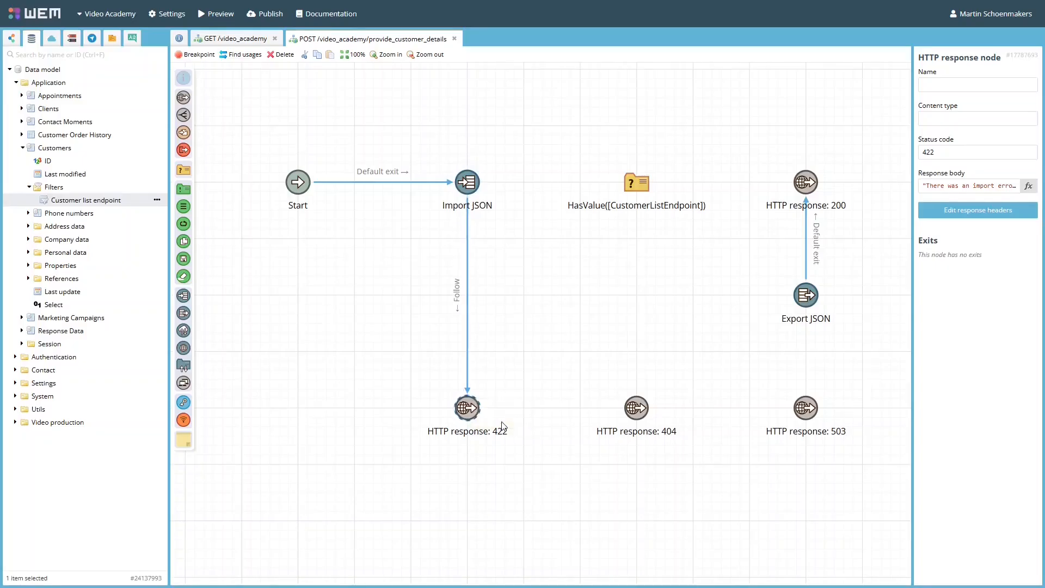
- Connect Import JSON's default exit to the HasValue decision node and the decision's default exit to the HTTP response: 404 node
{"action": "left_click_drag", "start_coordinate": [471, 183], "coordinate": [637, 185]}
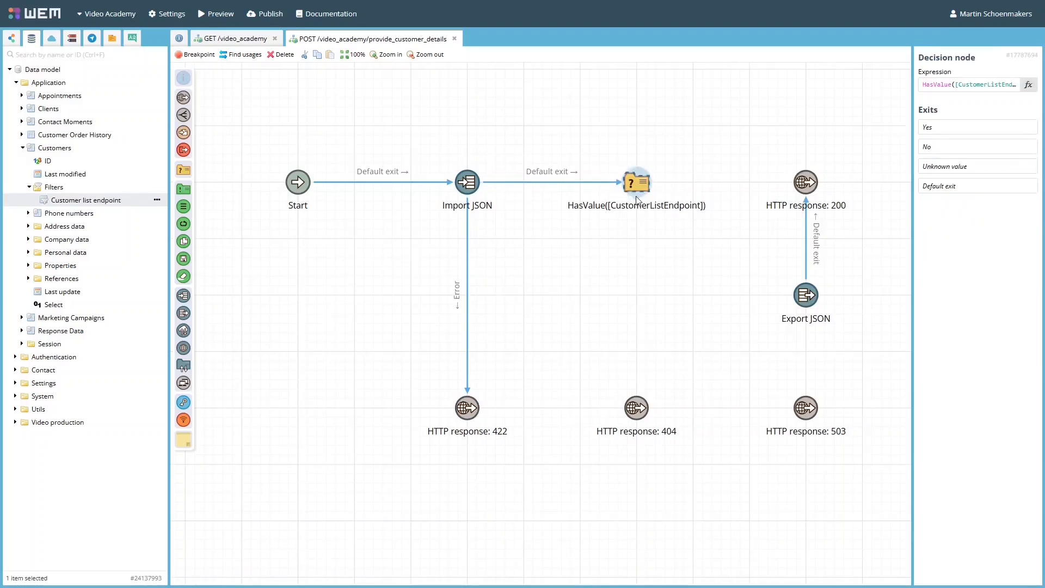
{"action": "left_click_drag", "start_coordinate": [636, 184], "coordinate": [637, 407]}
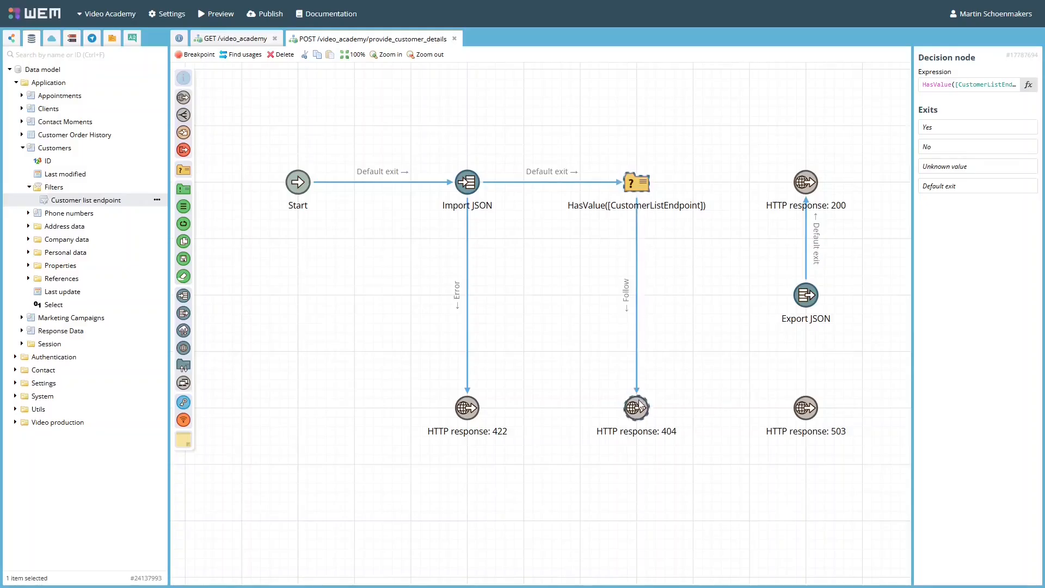
{"action": "left_click", "coordinate": [679, 420]}
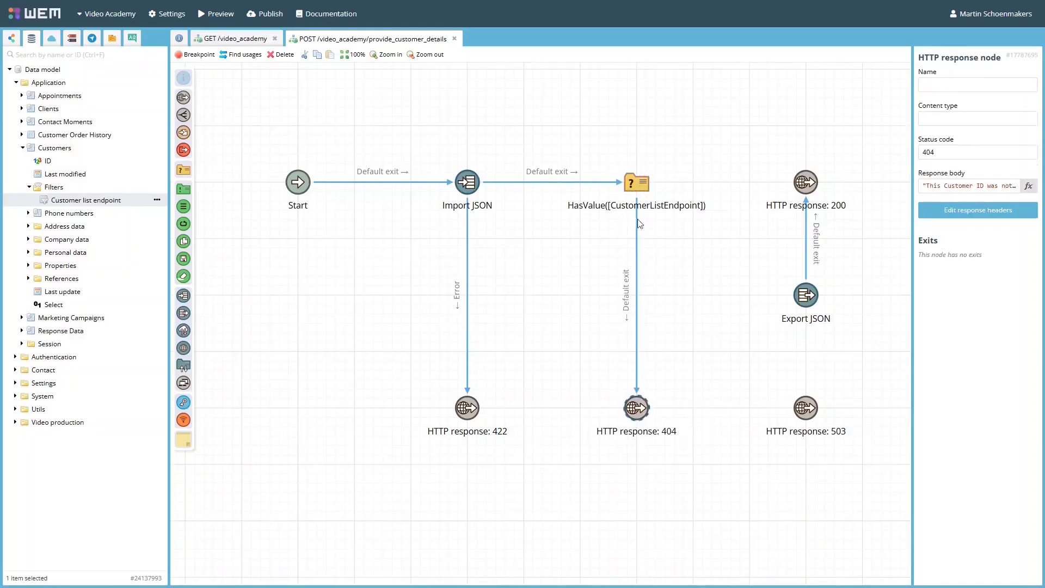
- Connect the decision's Yes exit to the Export JSON node and Export JSON's Error exit to the HTTP response: 503 node
{"action": "left_click_drag", "start_coordinate": [635, 183], "coordinate": [806, 295]}
{"action": "left_click", "coordinate": [842, 334]}
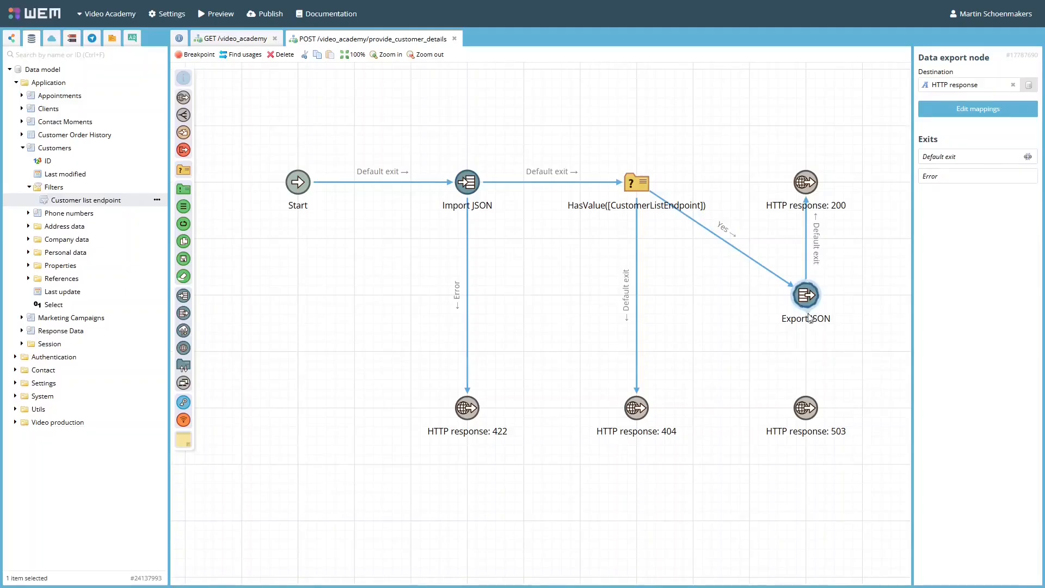
{"action": "left_click_drag", "start_coordinate": [811, 318], "coordinate": [830, 421]}
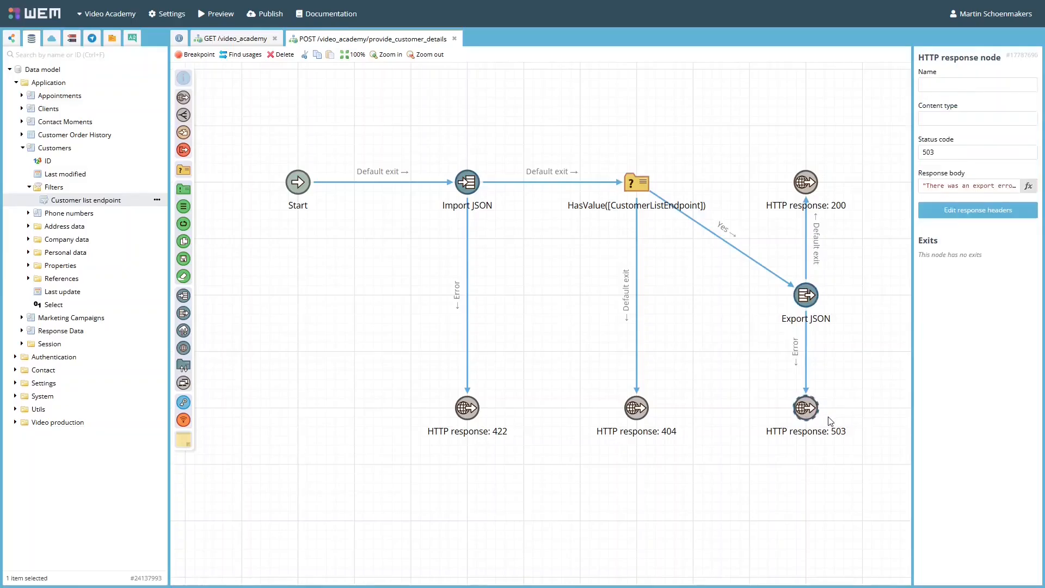
{"action": "mouse_move", "coordinate": [815, 236]}
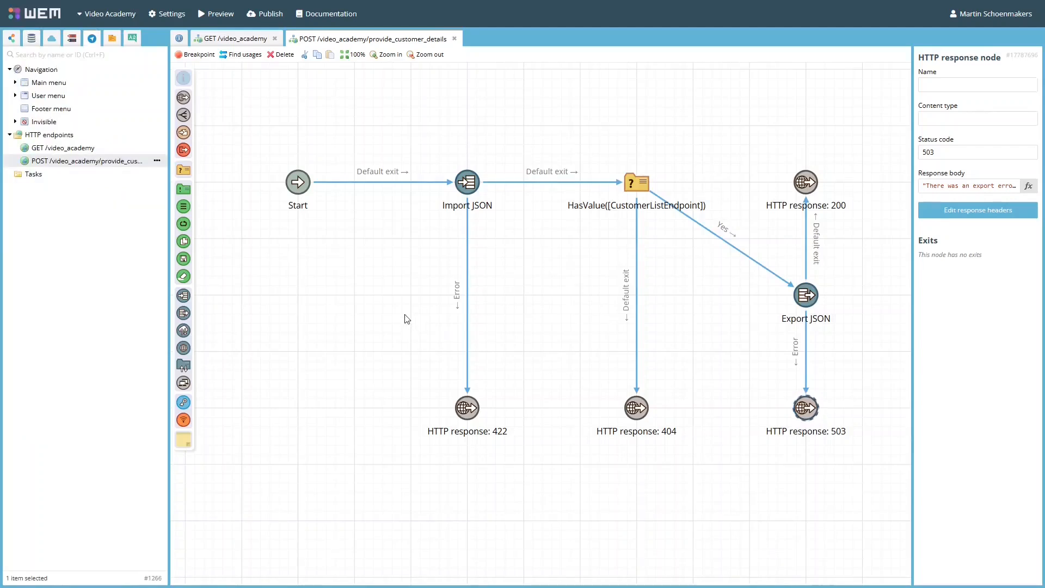
- Examine the authentication methods offered for the preview environment of the exposed Customer Data web service
{"action": "left_click", "coordinate": [54, 39]}
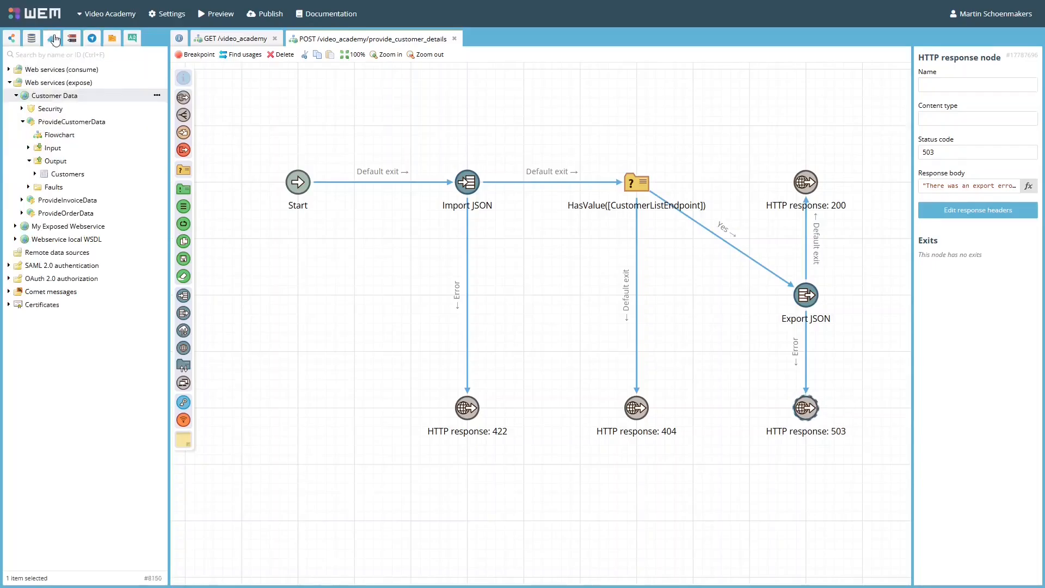
{"action": "double_click", "coordinate": [94, 96]}
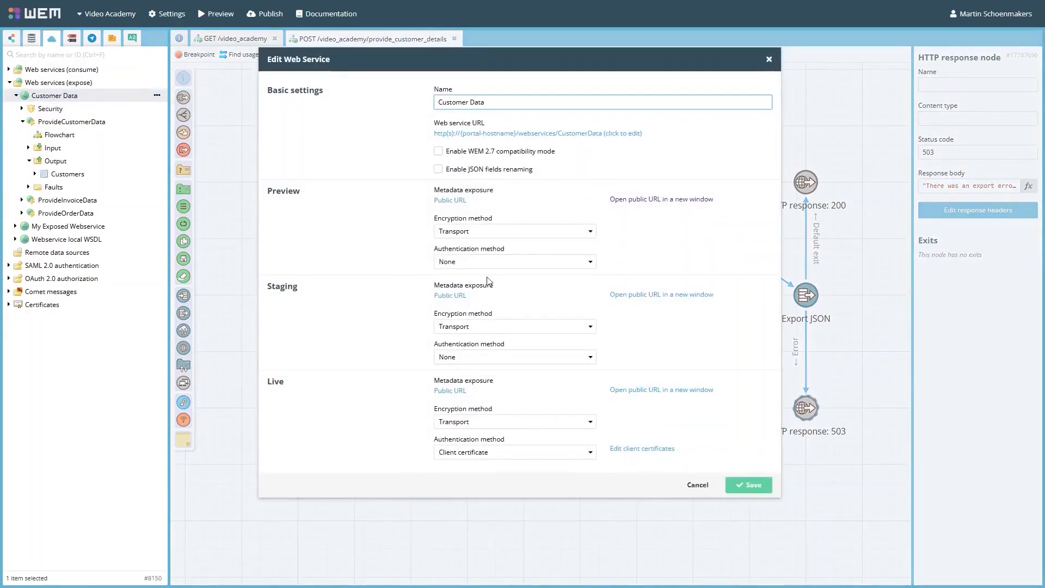
{"action": "left_click", "coordinate": [512, 263]}
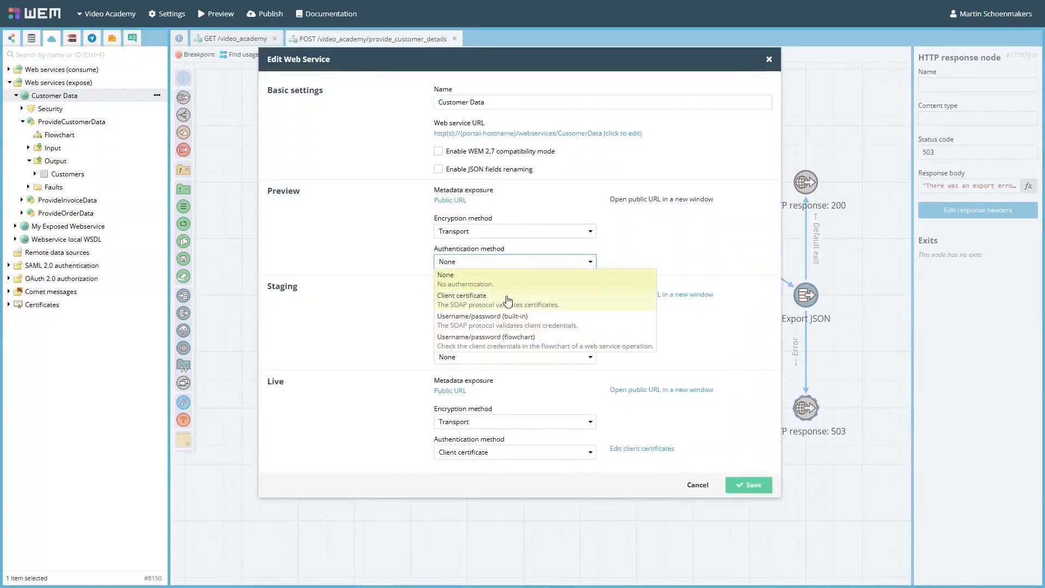
{"action": "left_click", "coordinate": [699, 487]}
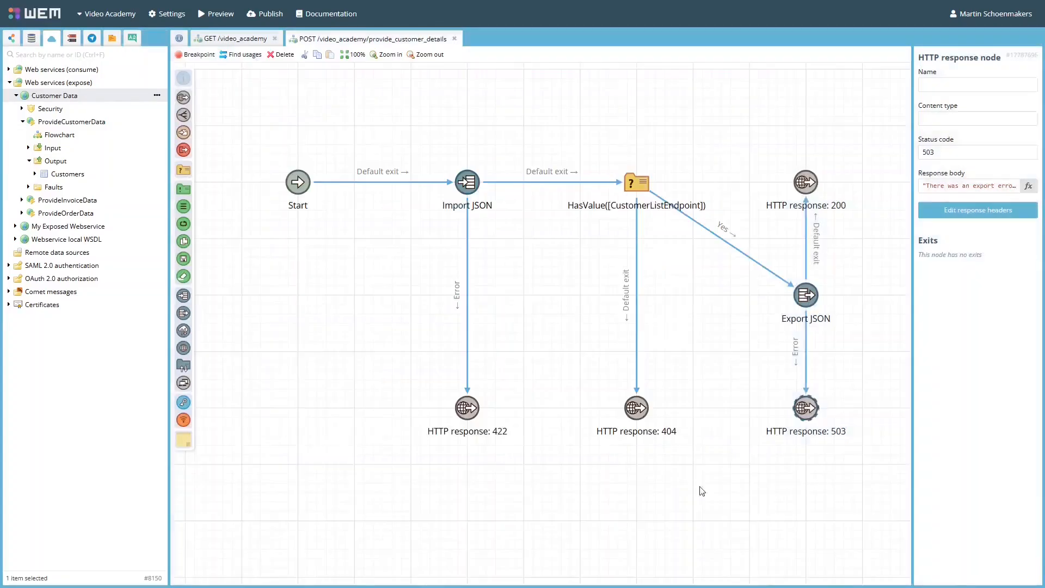
- Open the settings of the POST /video_academy/provide_customer_details endpoint and examine its Authorization header parameter
{"action": "left_click", "coordinate": [92, 38]}
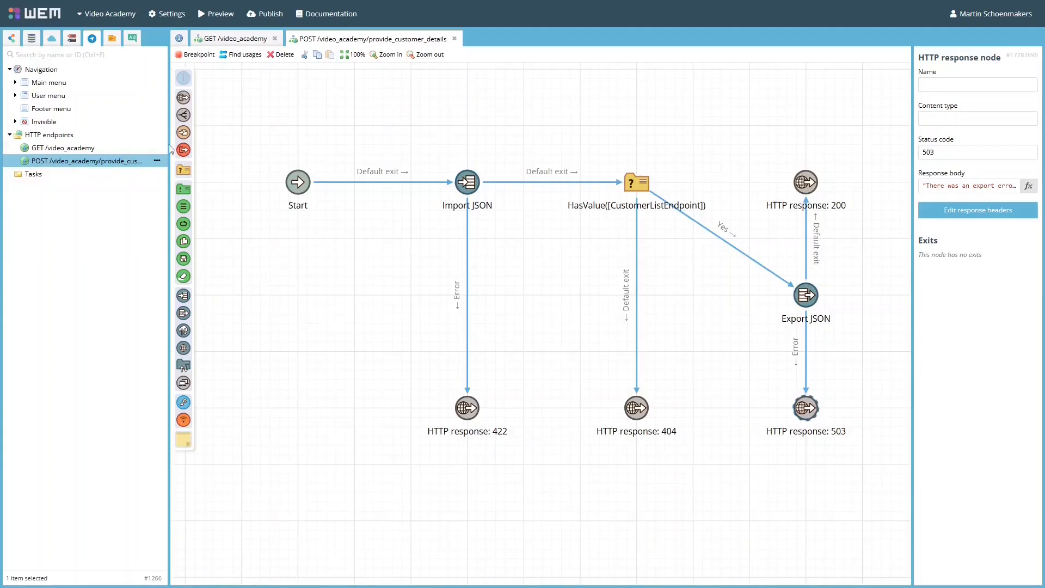
{"action": "right_click", "coordinate": [104, 165]}
{"action": "left_click", "coordinate": [143, 184]}
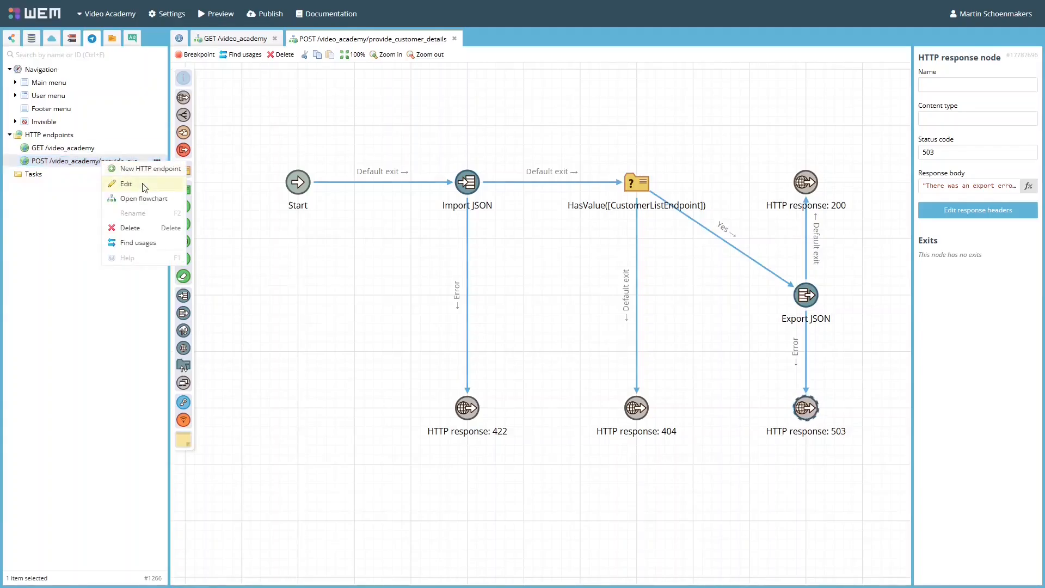
{"action": "left_click", "coordinate": [263, 413]}
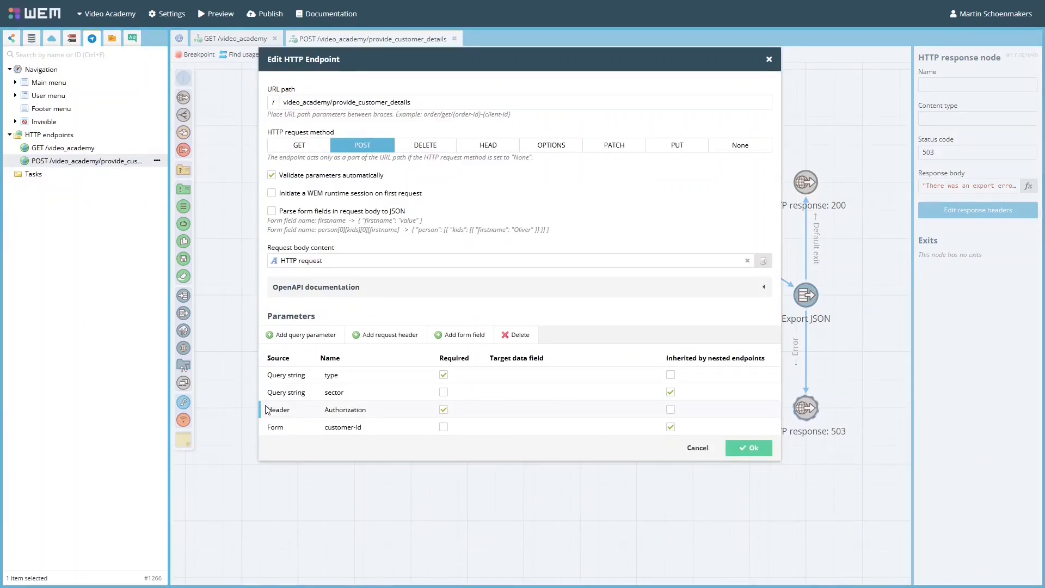
- Examine the calculated expression of the HTTP auth username field, including its Base64ToText, Replace and Split functions and the final index
{"action": "left_click", "coordinate": [391, 407]}
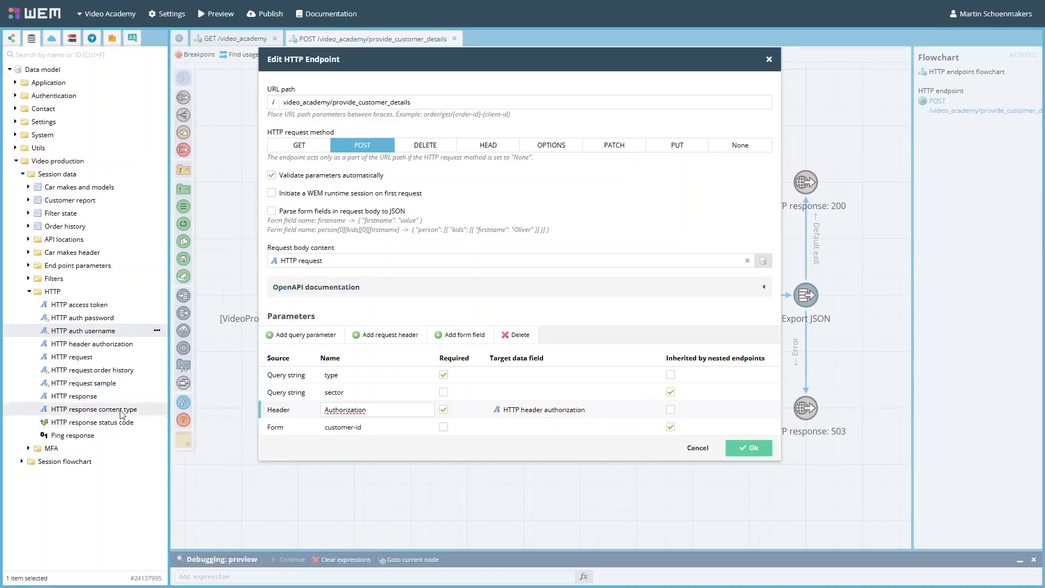
{"action": "double_click", "coordinate": [103, 332]}
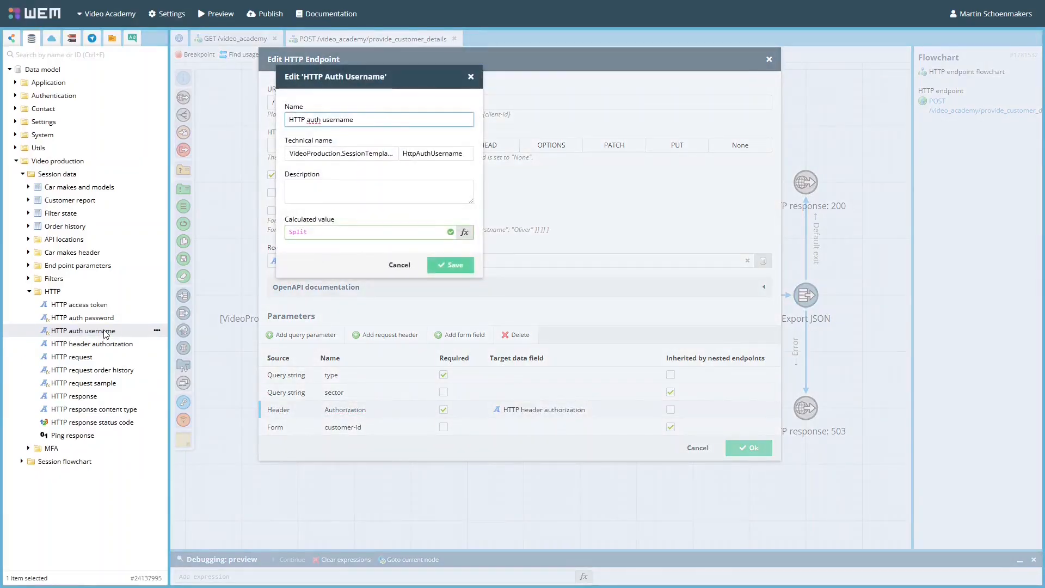
{"action": "left_click", "coordinate": [293, 233]}
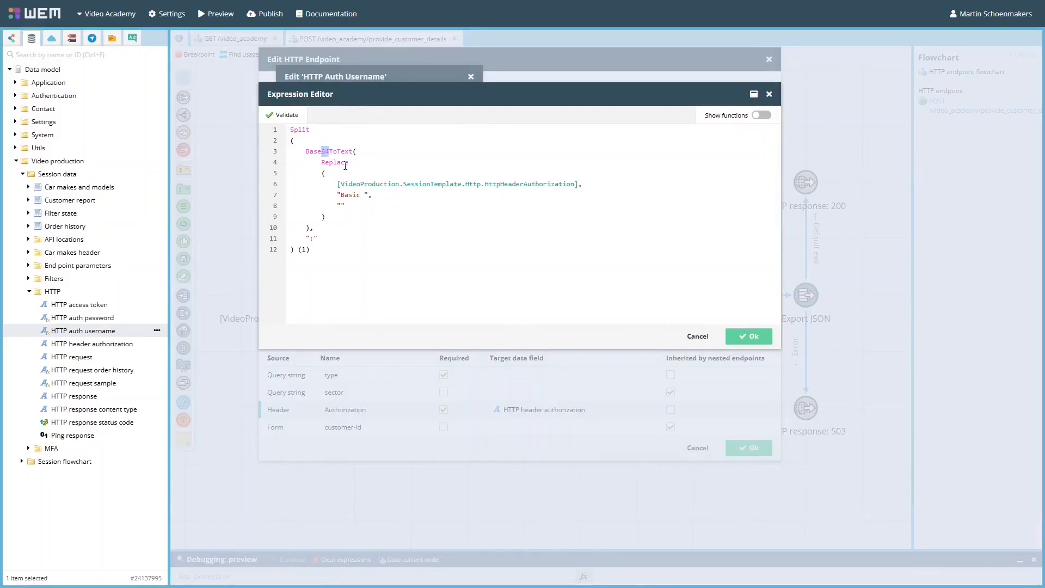
{"action": "double_click", "coordinate": [336, 162]}
{"action": "left_click", "coordinate": [351, 200]}
{"action": "double_click", "coordinate": [305, 130]}
{"action": "double_click", "coordinate": [313, 240]}
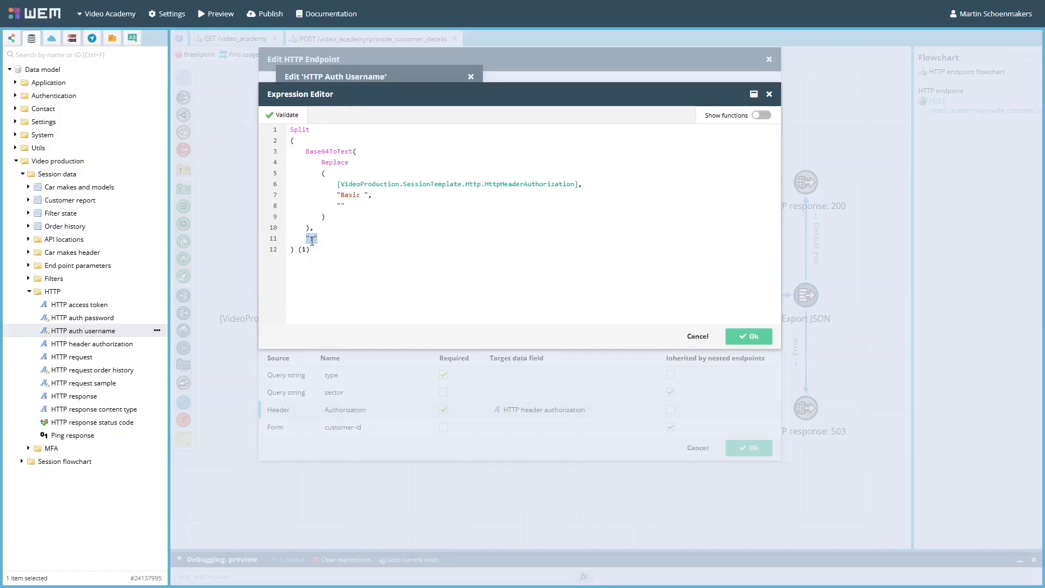
{"action": "left_click", "coordinate": [303, 249]}
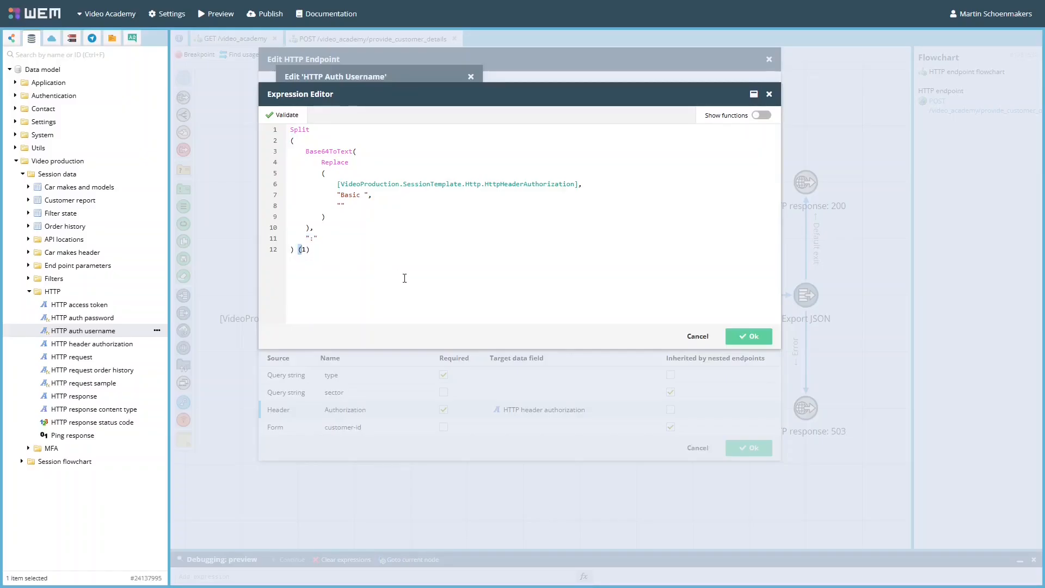
- Examine the calculated expression of the HTTP auth password field and the Security functions available in the expression editor
{"action": "double_click", "coordinate": [109, 317]}
{"action": "left_click", "coordinate": [342, 267]}
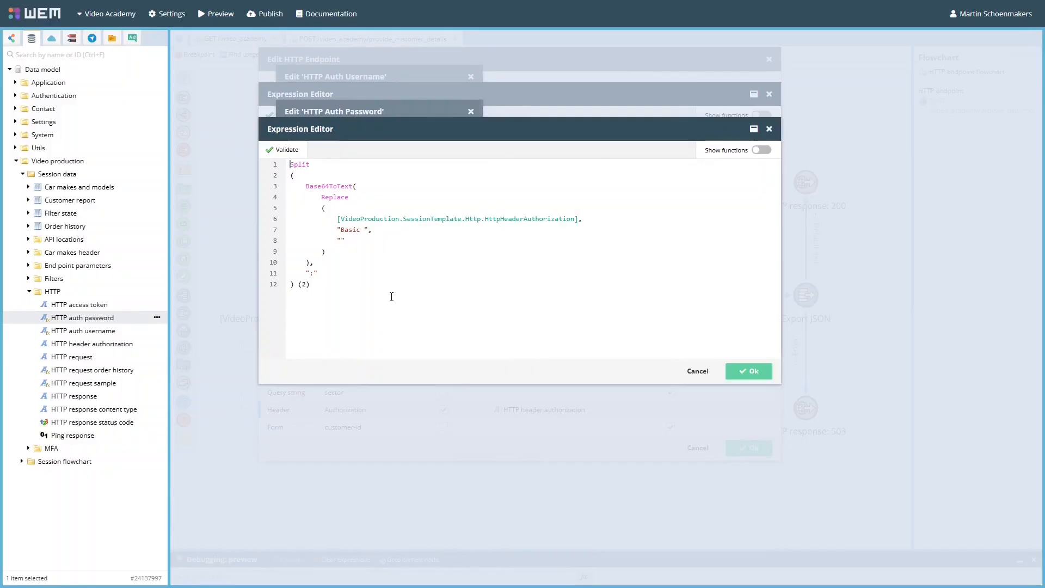
{"action": "left_click", "coordinate": [768, 155]}
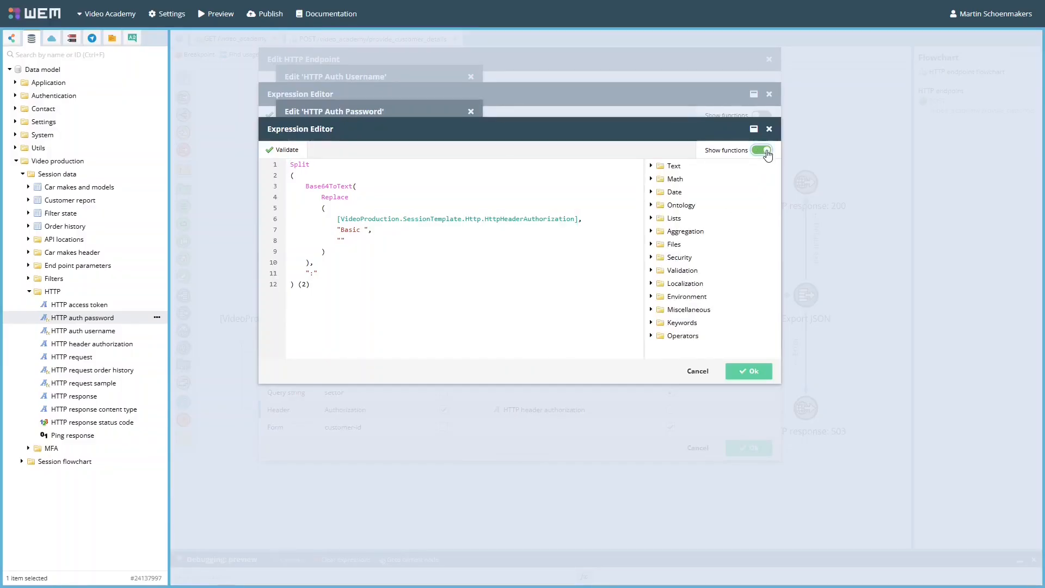
{"action": "left_click", "coordinate": [654, 260]}
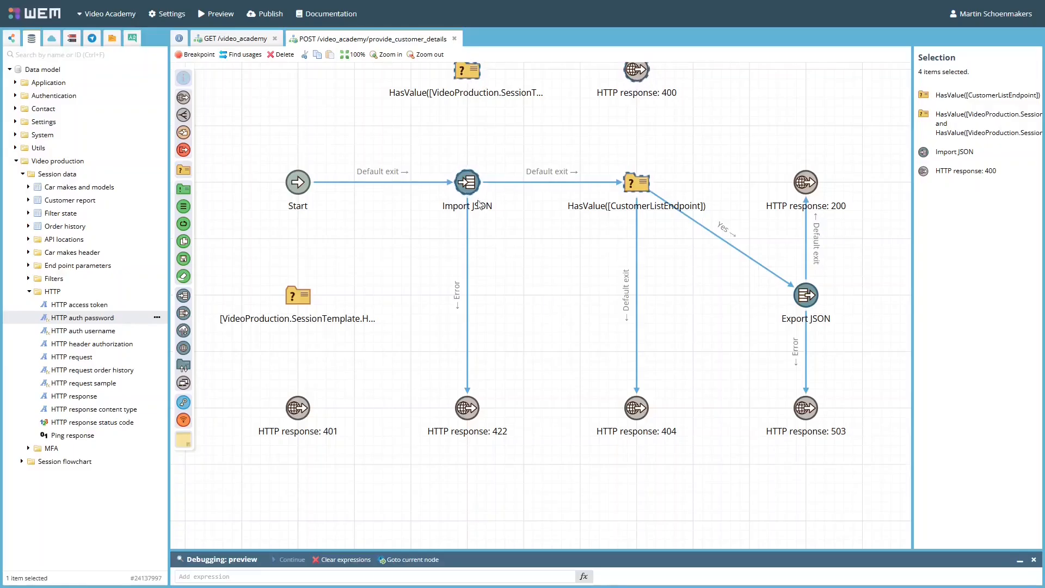
- Move the four selected nodes down one row and connect Start to the decision that checks for an auth username and password
{"action": "left_click_drag", "start_coordinate": [472, 191], "coordinate": [470, 300]}
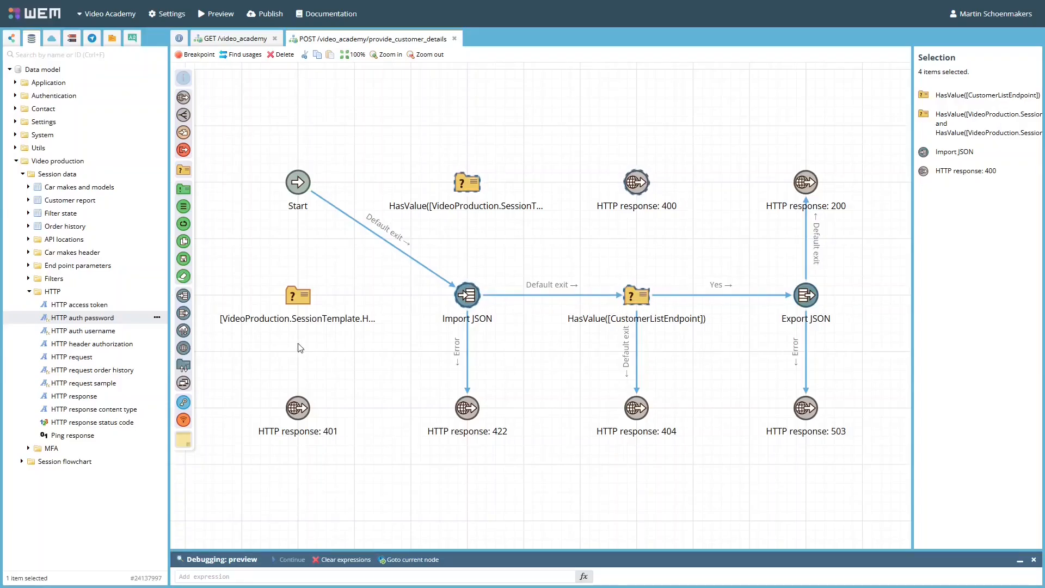
{"action": "left_click", "coordinate": [397, 327]}
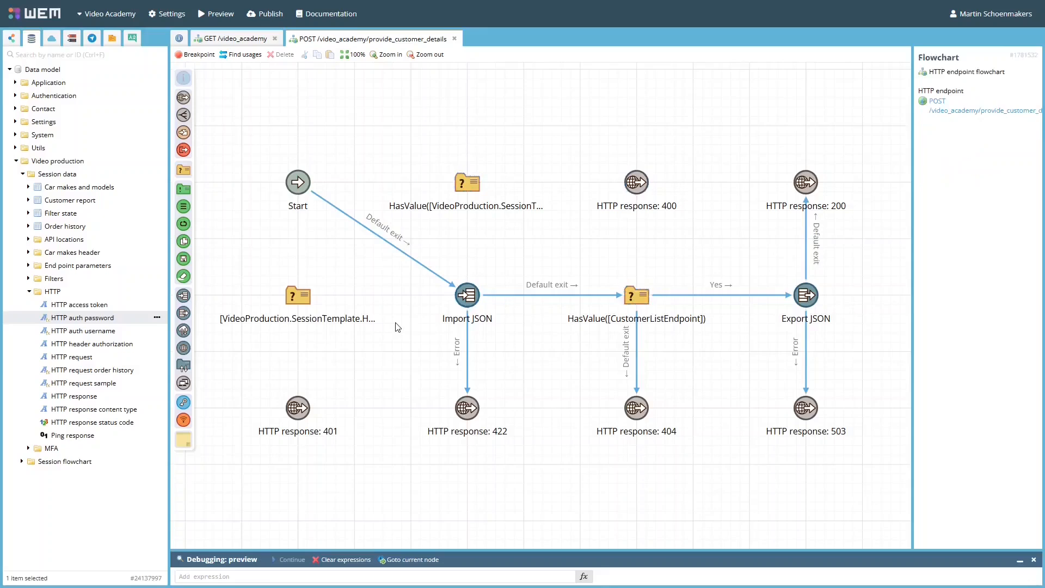
{"action": "left_click_drag", "start_coordinate": [320, 191], "coordinate": [475, 191]}
- Review the HasValue expression of the decision after Start, and connect its default exit to the HTTP response: 400 node
{"action": "double_click", "coordinate": [472, 187]}
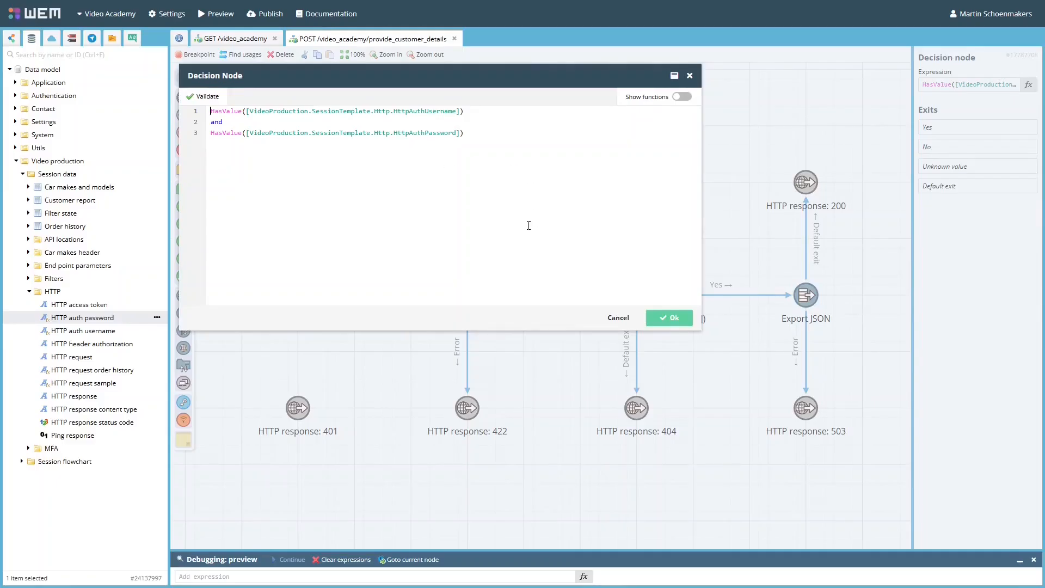
{"action": "left_click", "coordinate": [617, 319]}
{"action": "left_click_drag", "start_coordinate": [486, 192], "coordinate": [635, 185]}
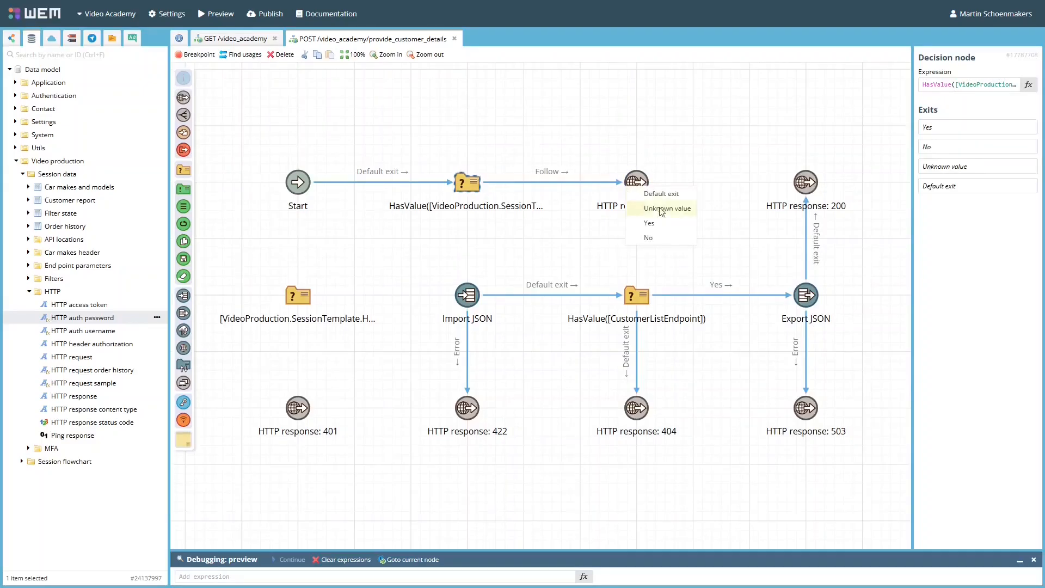
{"action": "left_click", "coordinate": [661, 194]}
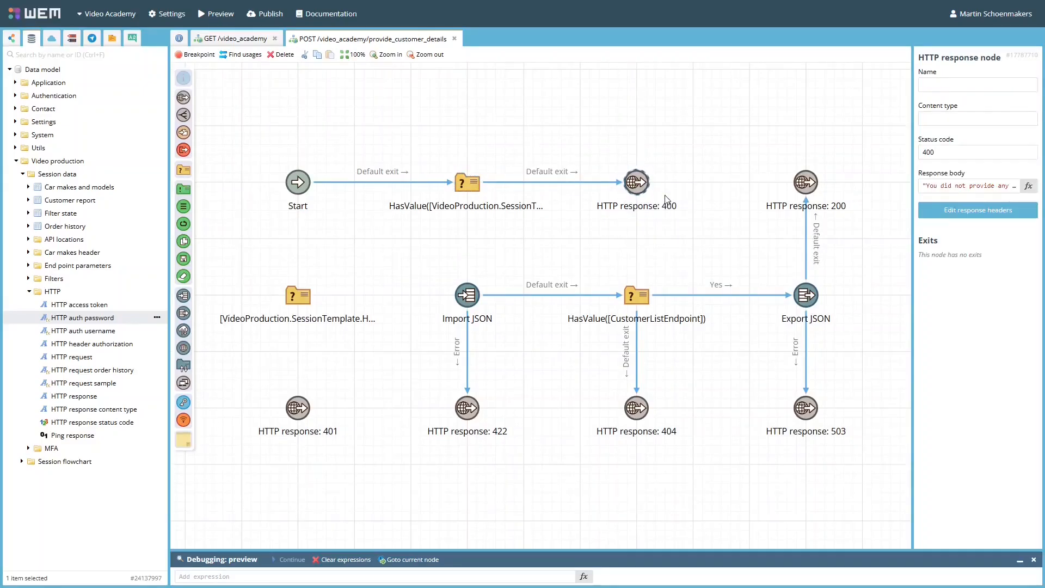
- Connect the HasValue credentials decision's Yes exit to the decision comparing username and password, and review that decision's expression
{"action": "left_click_drag", "start_coordinate": [458, 198], "coordinate": [310, 291]}
{"action": "left_click", "coordinate": [339, 336]}
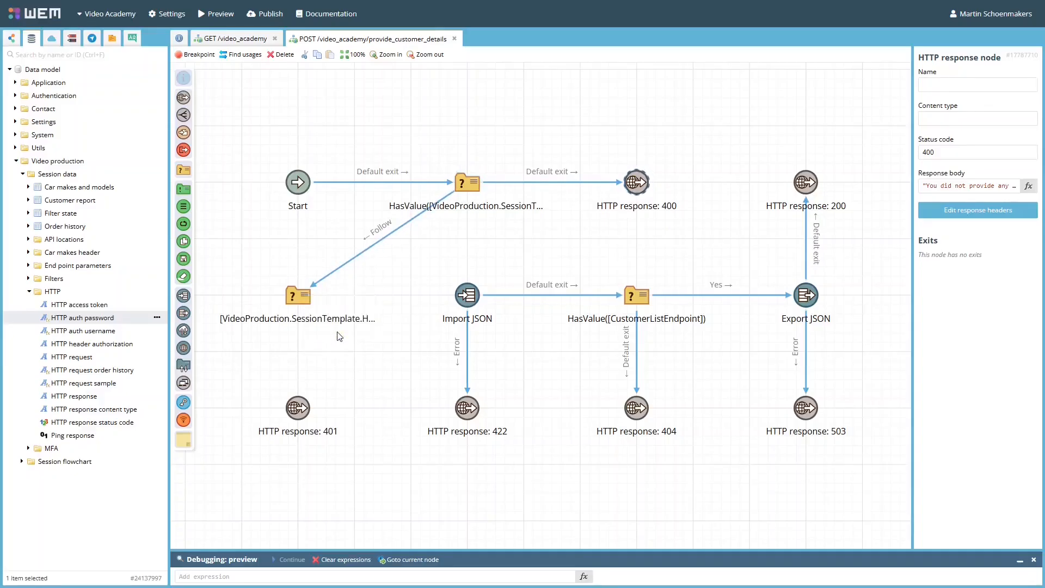
{"action": "double_click", "coordinate": [299, 297]}
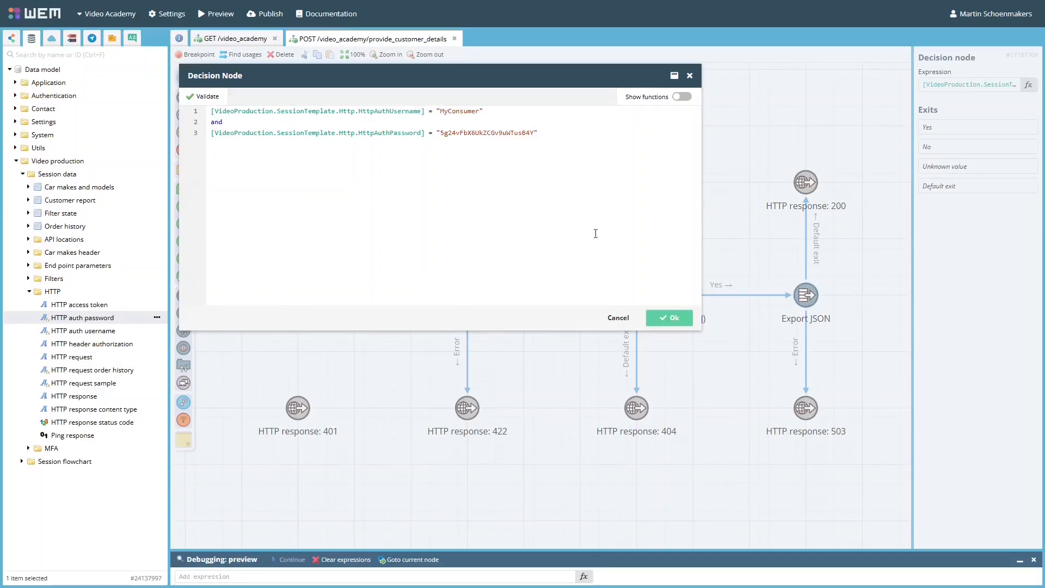
{"action": "left_click", "coordinate": [617, 318]}
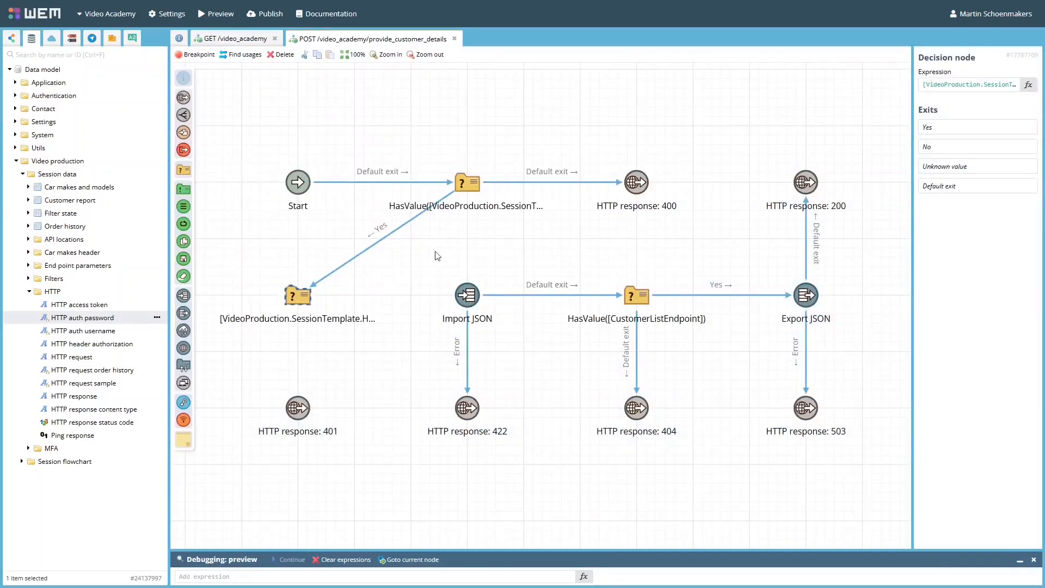
- Connect the username and password decision's default exit to HTTP response: 401 and its Yes exit to Import JSON
{"action": "left_click_drag", "start_coordinate": [298, 314], "coordinate": [297, 406]}
{"action": "left_click", "coordinate": [332, 404]}
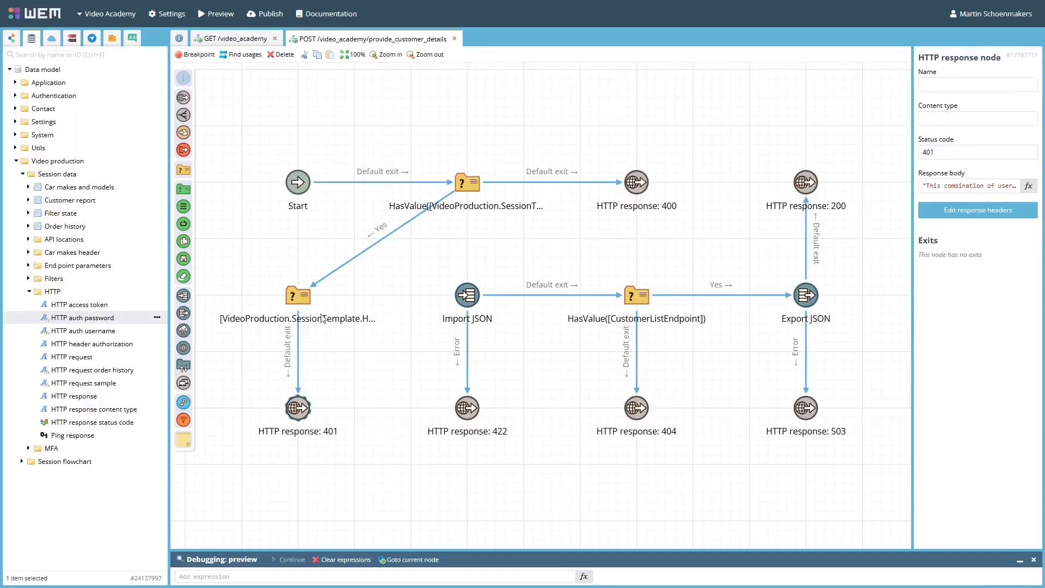
{"action": "left_click_drag", "start_coordinate": [317, 300], "coordinate": [467, 296]}
{"action": "left_click", "coordinate": [490, 334]}
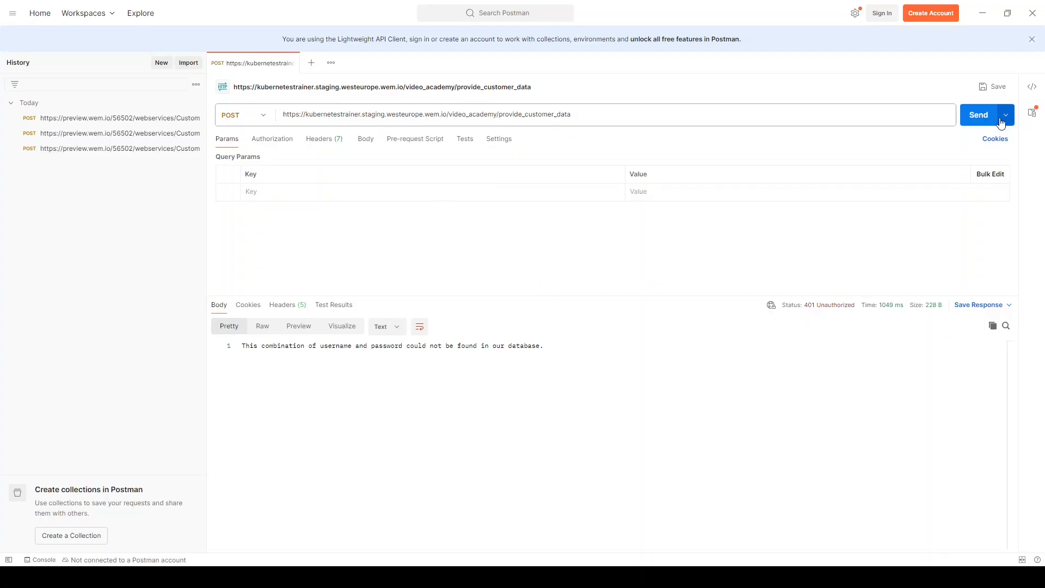
- In Postman, send the provide_customer_data POST request without credentials and set its authorization type to Basic Auth
{"action": "left_click", "coordinate": [981, 116]}
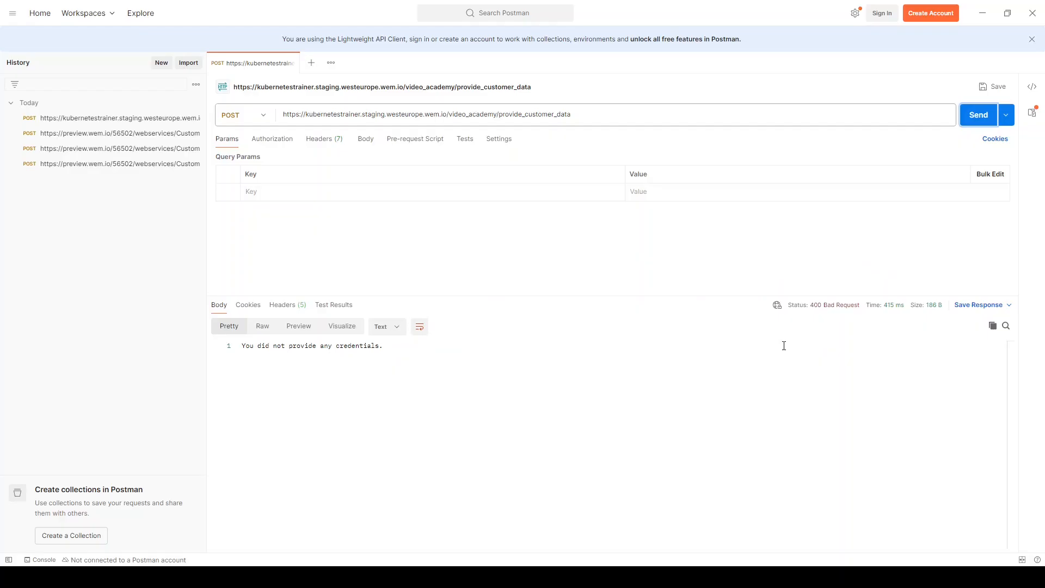
{"action": "left_click", "coordinate": [271, 143]}
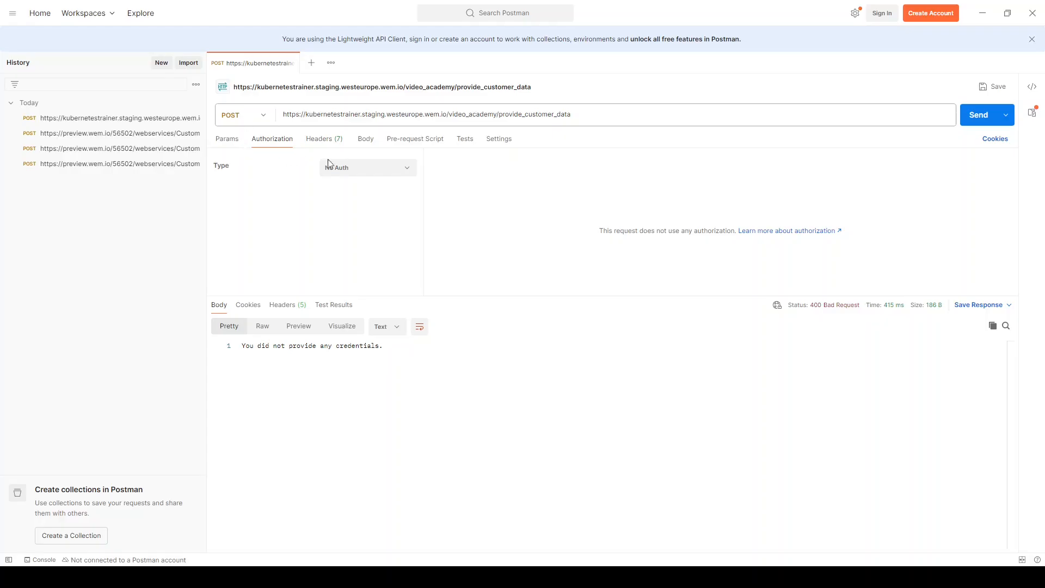
{"action": "left_click", "coordinate": [362, 172]}
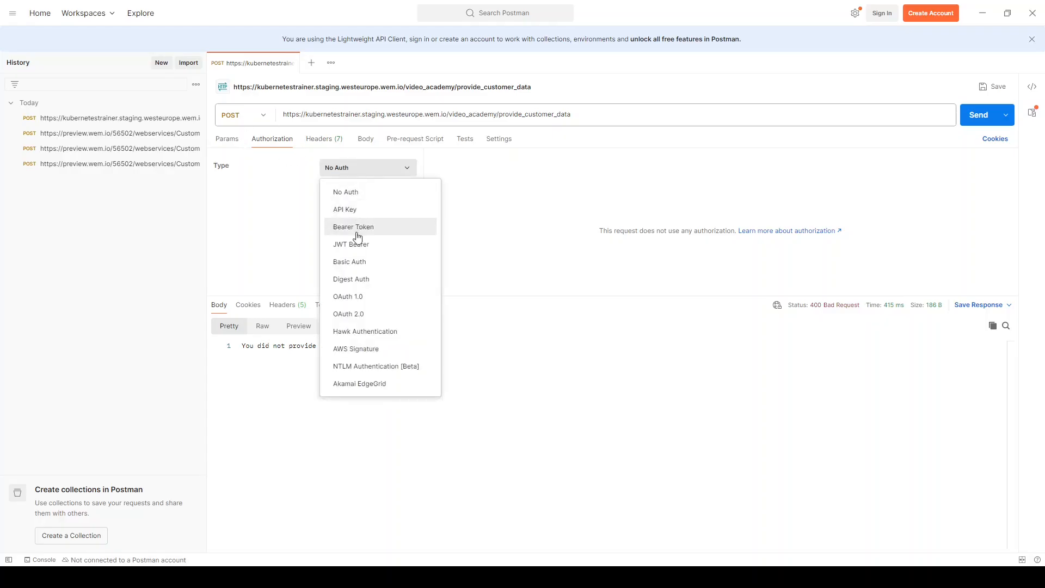
{"action": "left_click", "coordinate": [352, 262]}
- Enter the account password with the wrong username abc in the Basic Auth credentials and send the request
{"action": "left_click", "coordinate": [647, 197]}
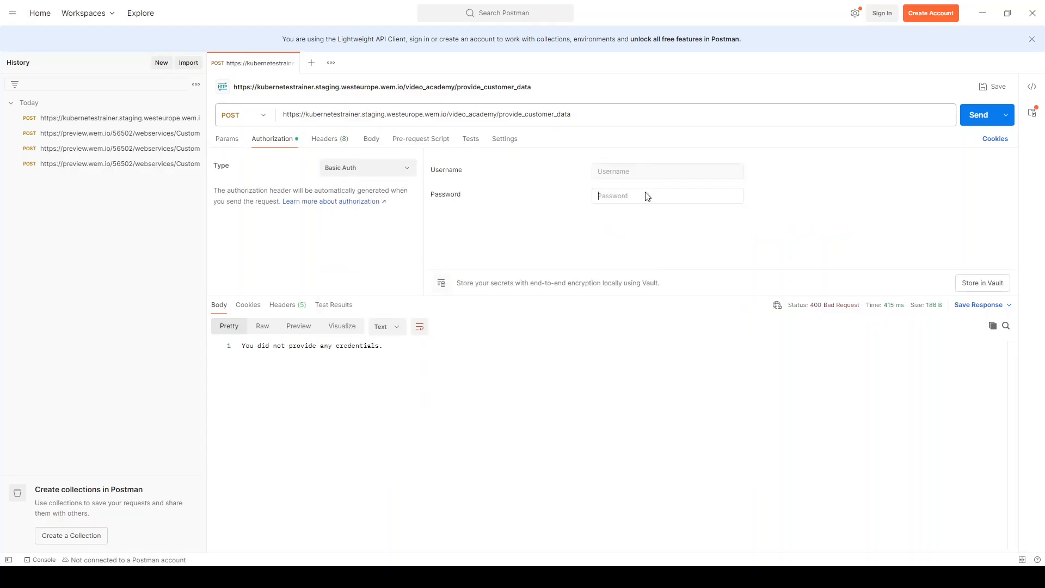
{"action": "key", "text": "ctrl+v"}
{"action": "left_click", "coordinate": [628, 171]}
{"action": "type", "text": "a"}
{"action": "left_click", "coordinate": [975, 116]}
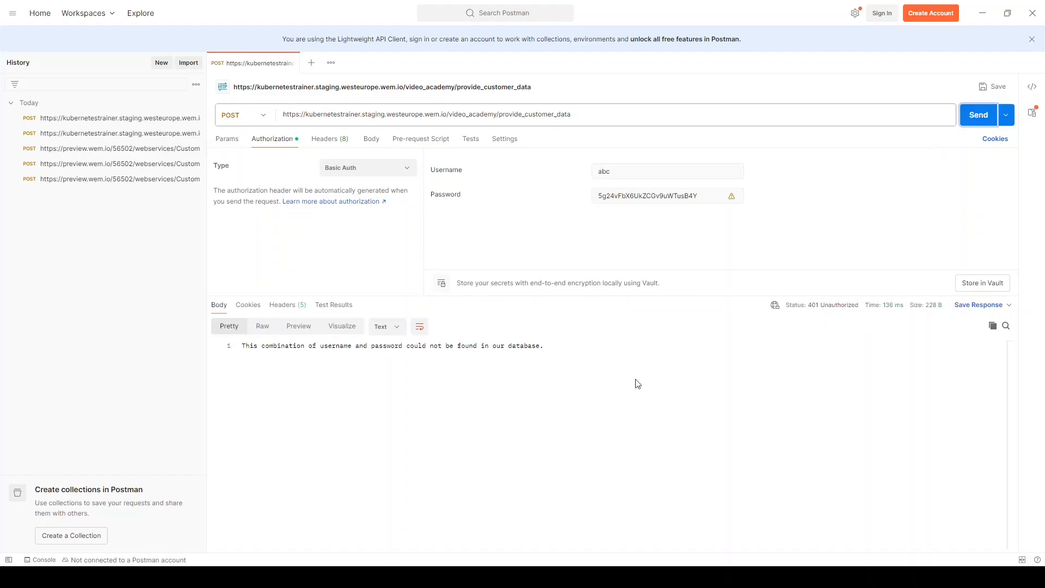
- Replace the Basic Auth username with the valid one copied from WEM
{"action": "key", "text": "alt+Tab"}
{"action": "double_click", "coordinate": [635, 171]}
{"action": "type", "text": "MyConsumer"}
- Set the raw JSON request body to CustomerID with the invalid value x and send the request
{"action": "left_click", "coordinate": [372, 138]}
{"action": "type", "text": "{     \"CustomerID\": x }"}
{"action": "left_click", "coordinate": [985, 120]}
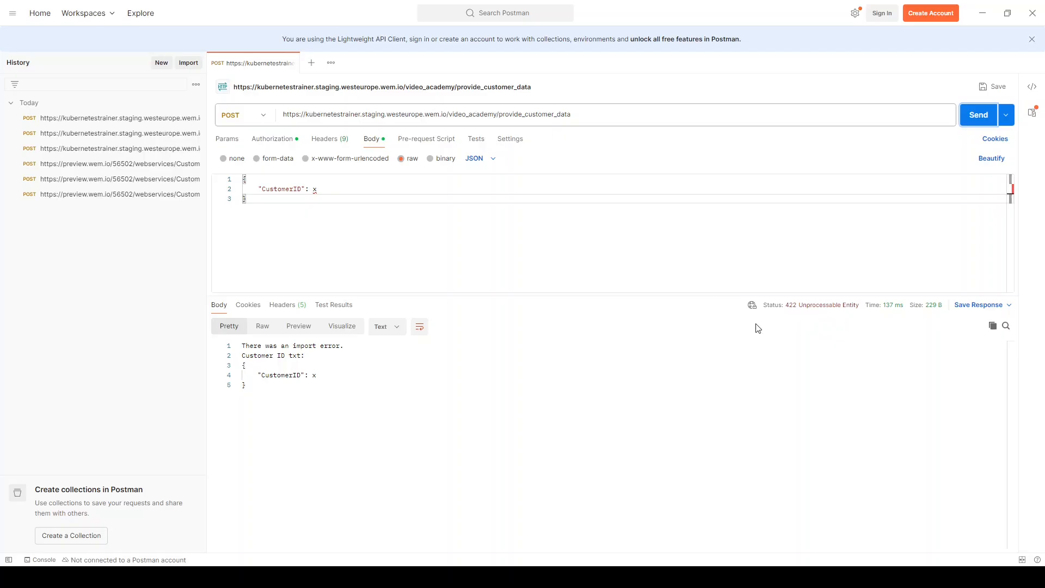
- Change the CustomerID value in the JSON body to -1 and send the request
{"action": "left_click", "coordinate": [321, 190]}
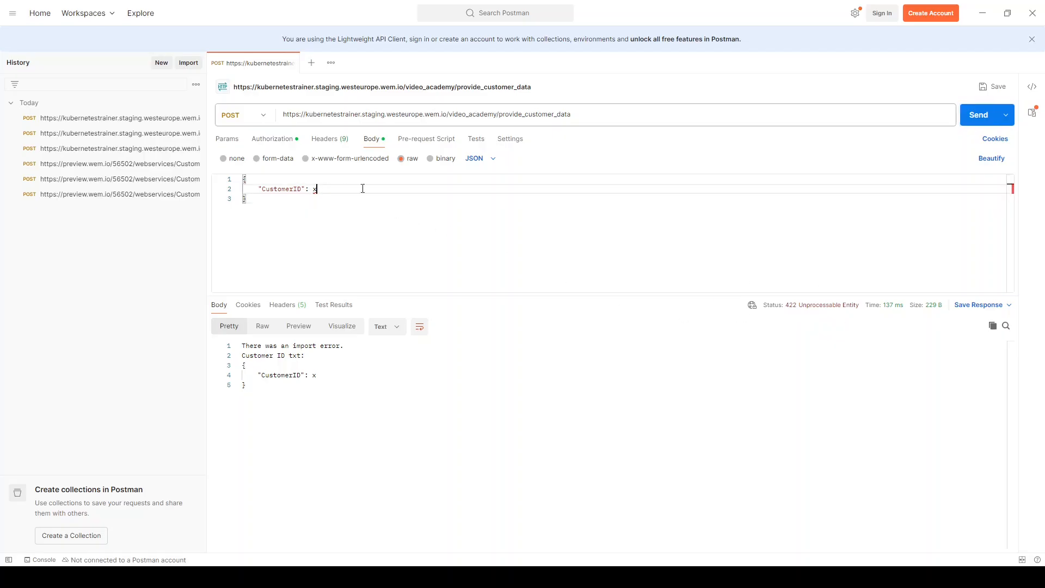
{"action": "key", "text": "BackSpace"}
{"action": "type", "text": "-1"}
{"action": "left_click", "coordinate": [987, 115]}
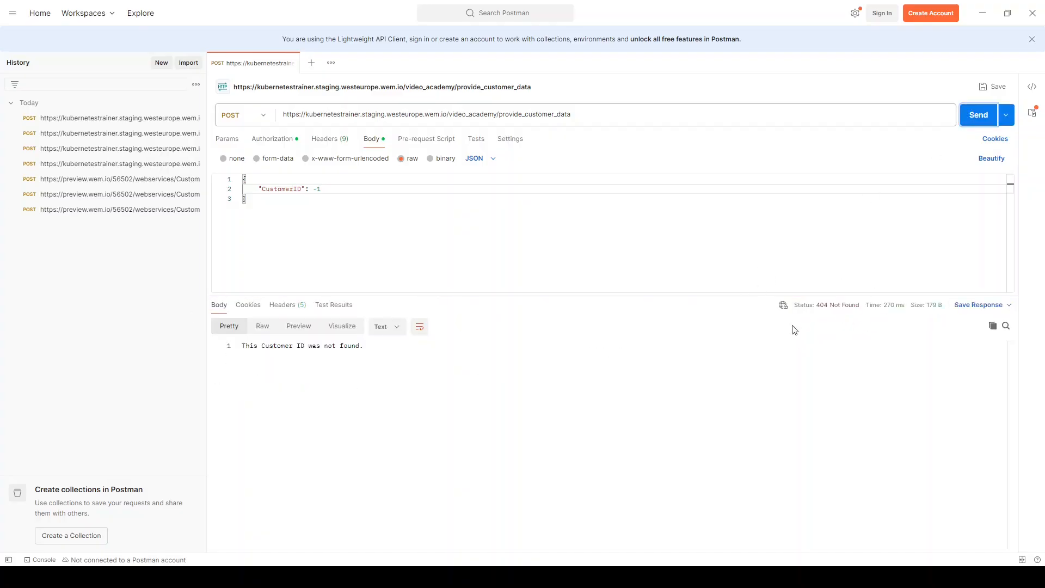
- Change the CustomerID value in the JSON body to 8 and send the request
{"action": "left_click", "coordinate": [356, 189]}
{"action": "key", "text": "BackSpace"}
{"action": "type", "text": "8"}
{"action": "left_click", "coordinate": [979, 115]}
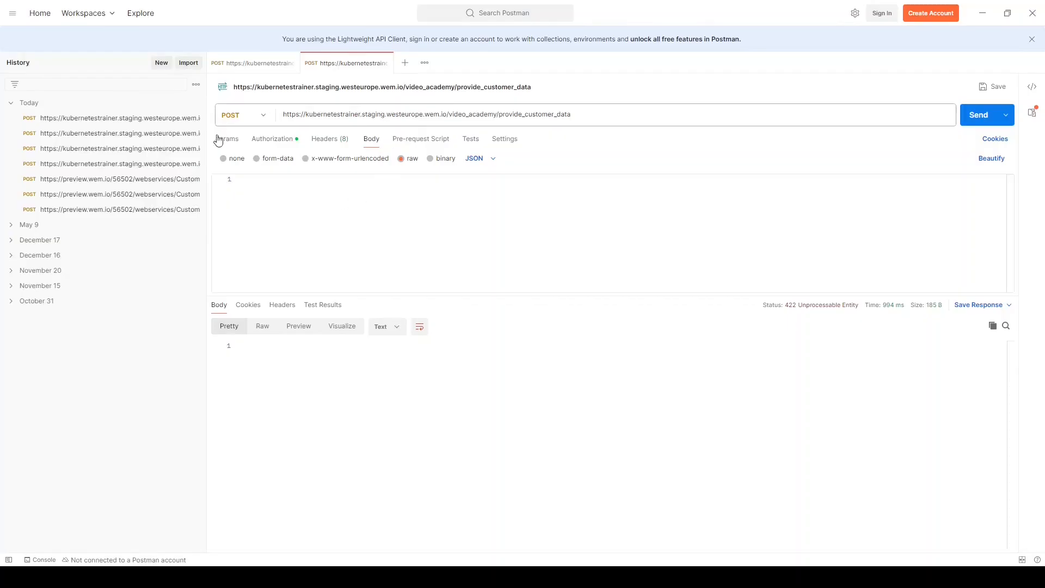
- Set the second request's body to x-www-form-urlencoded with key CustomerID and value 0, and send it
{"action": "left_click", "coordinate": [273, 163]}
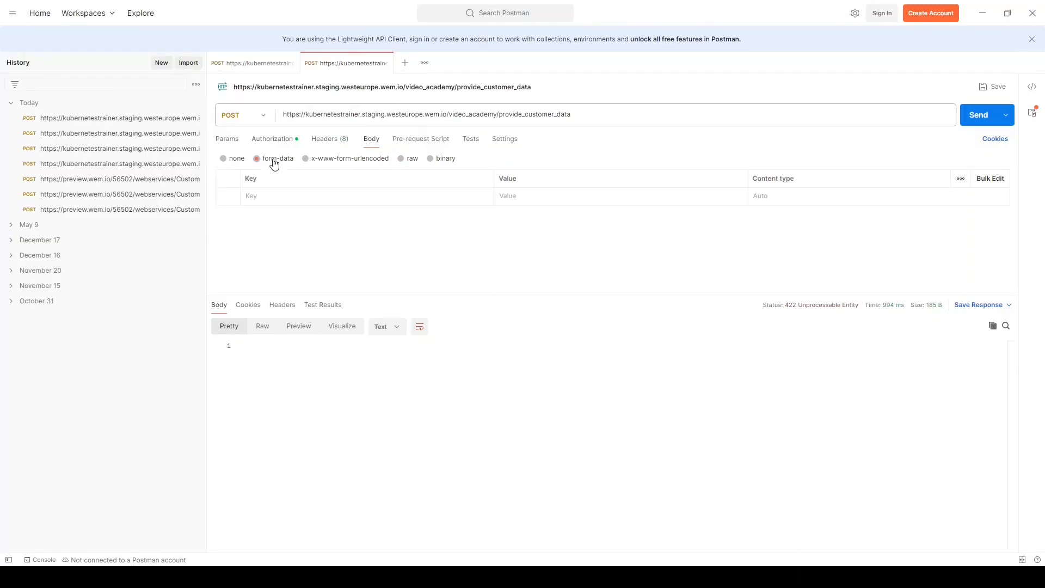
{"action": "left_click", "coordinate": [334, 162]}
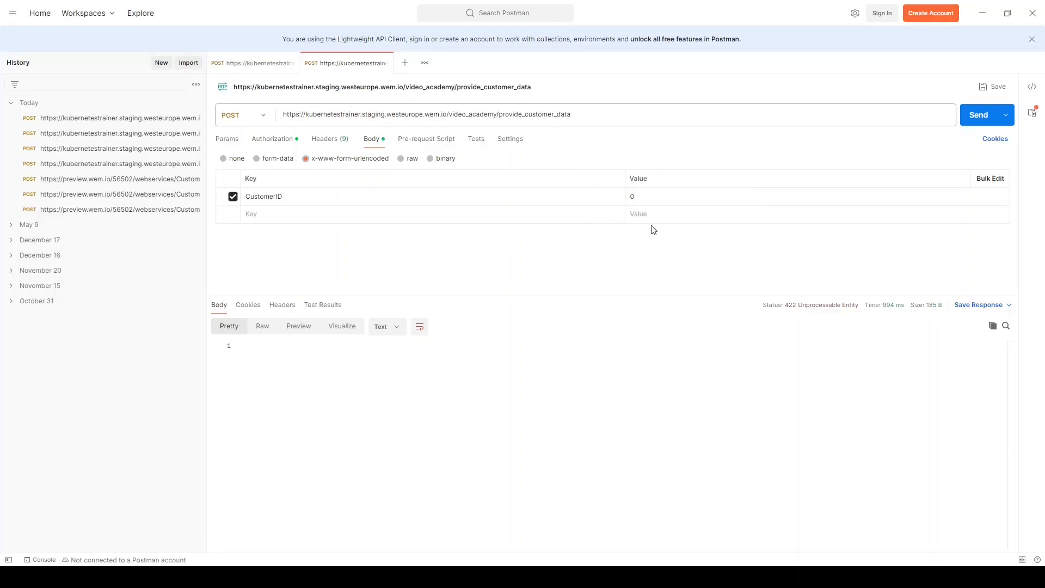
{"action": "left_click", "coordinate": [977, 117]}
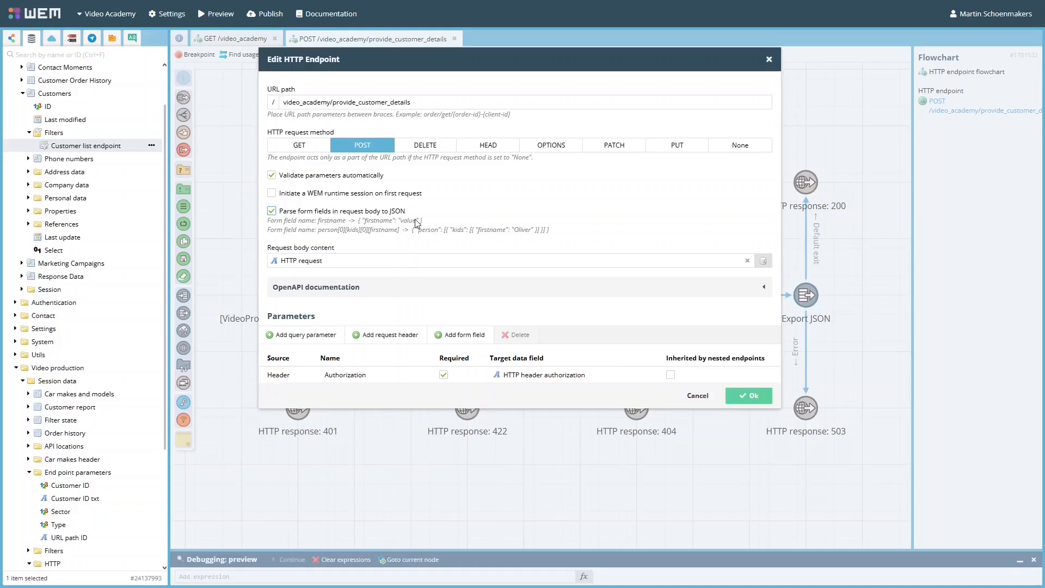
- Leave the WEM endpoint settings and map CustomerID in the Import JSON node to the Customer ID txt field
{"action": "left_click", "coordinate": [695, 395]}
{"action": "double_click", "coordinate": [468, 300]}
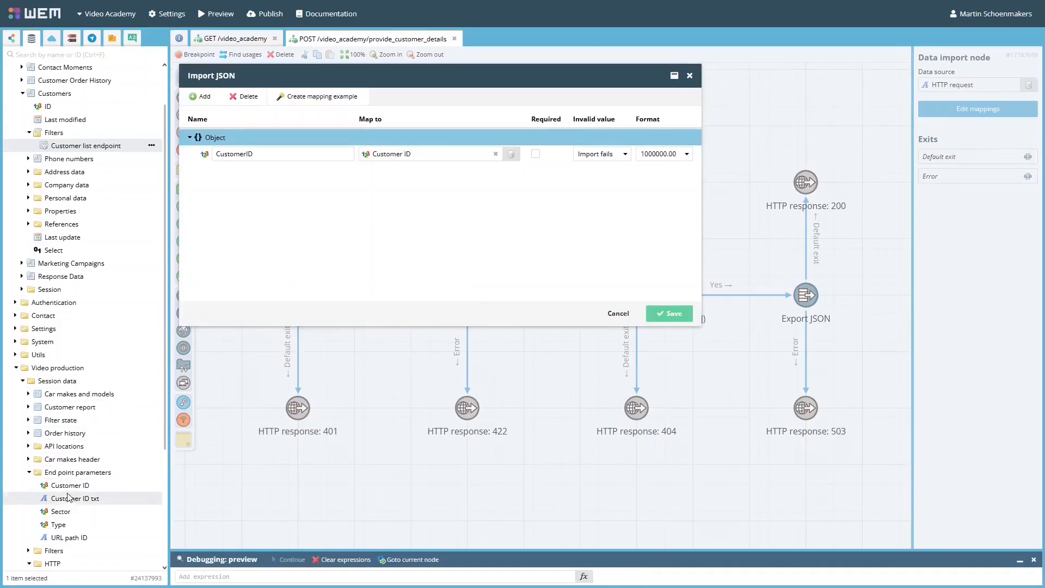
{"action": "left_click_drag", "start_coordinate": [69, 502], "coordinate": [436, 158]}
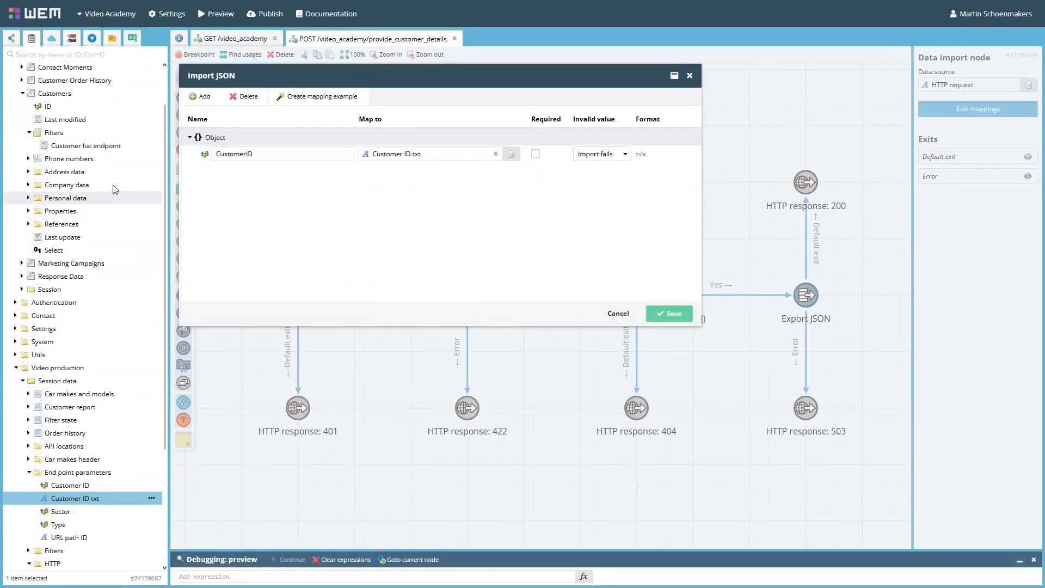
- Replace the entire filter expression of the Customer list endpoint filter with the copied expression
{"action": "double_click", "coordinate": [87, 146]}
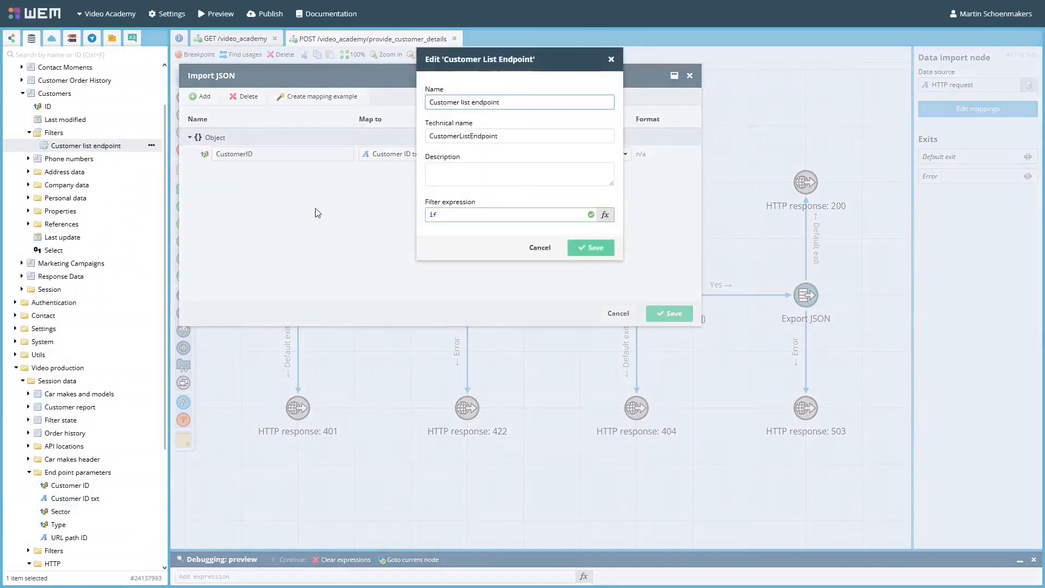
{"action": "left_click", "coordinate": [447, 214]}
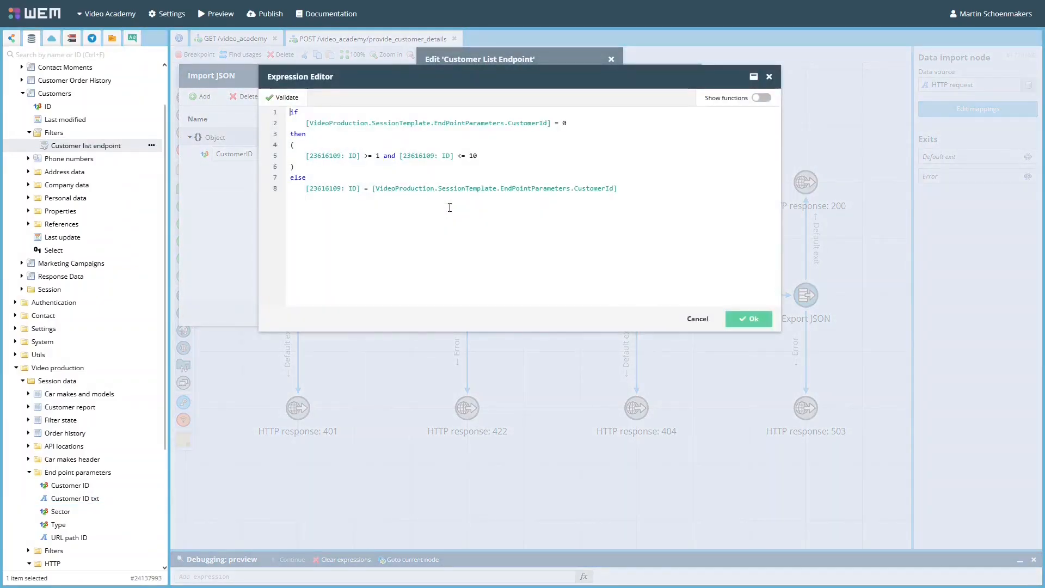
{"action": "key", "text": "ctrl+a"}
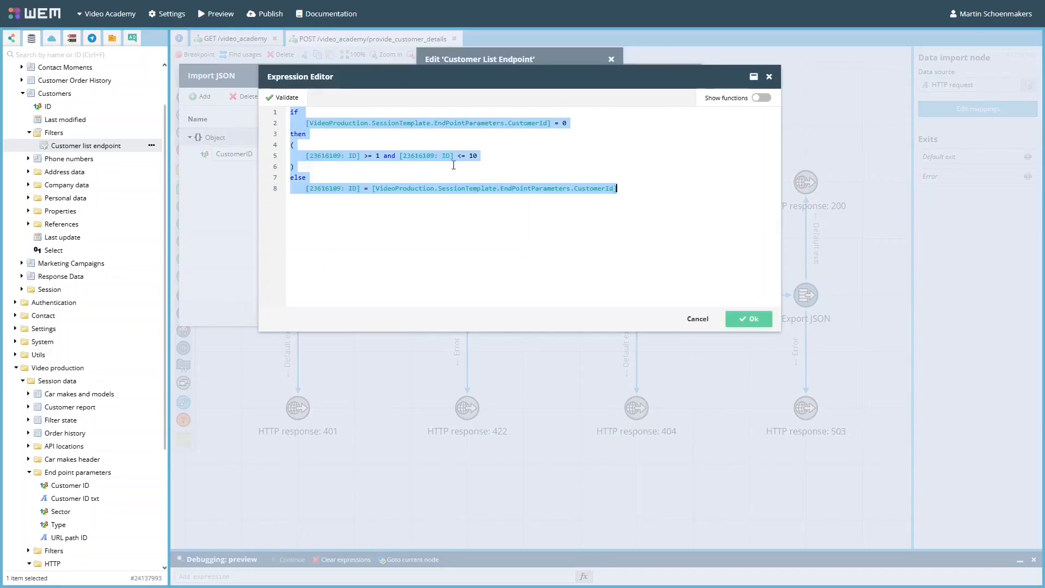
{"action": "type", "text": "if     ToNumber([VideoProduction.SessionTemplate.EndPointParameters.CustomerIdTxt]) = 0 then (     [23616109: ID] >= 1 and [23616109: ID] <= 10 ) else     [23616109: ID] = ToNumber([VideoProduction.SessionTemplate.EndPointParameters.CustomerIdTxt])"}
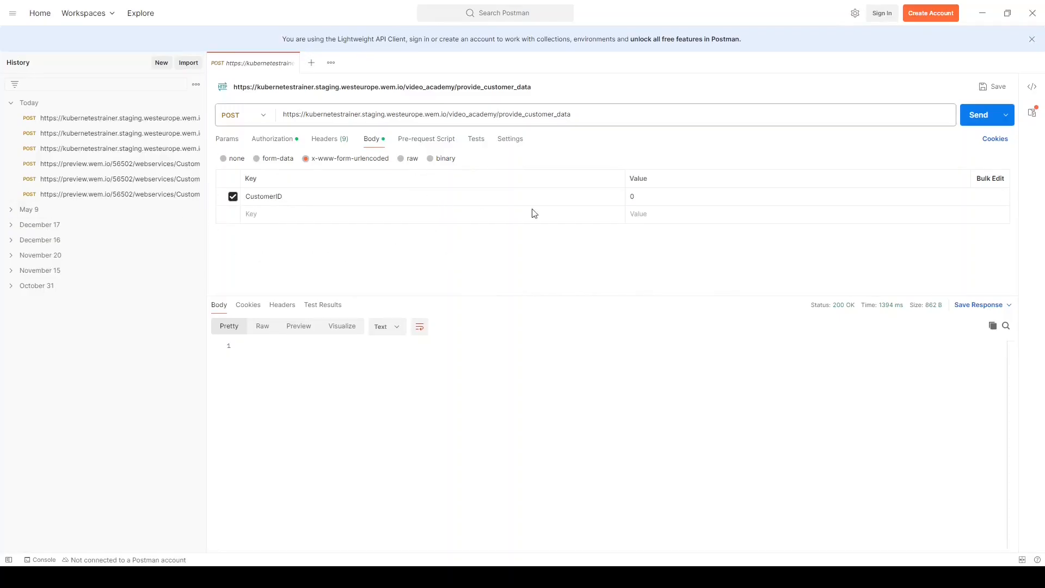
- In Postman, send the x-www-form-urlencoded request with CustomerID 0
{"action": "left_click", "coordinate": [979, 121]}
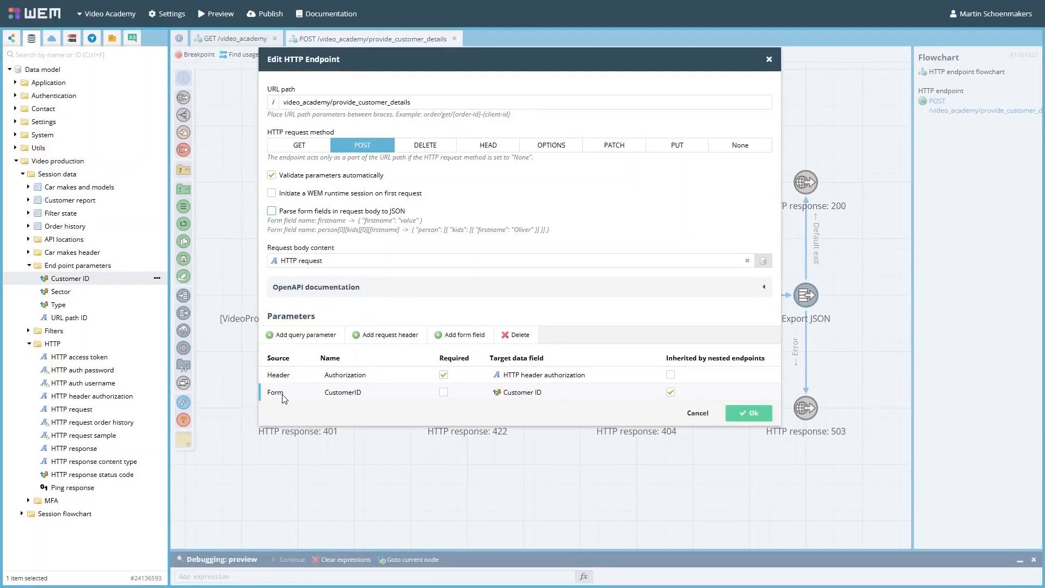
- In WEM, examine the endpoint's CustomerID form field parameter and its target data field
{"action": "left_click", "coordinate": [393, 393]}
{"action": "left_click", "coordinate": [400, 409]}
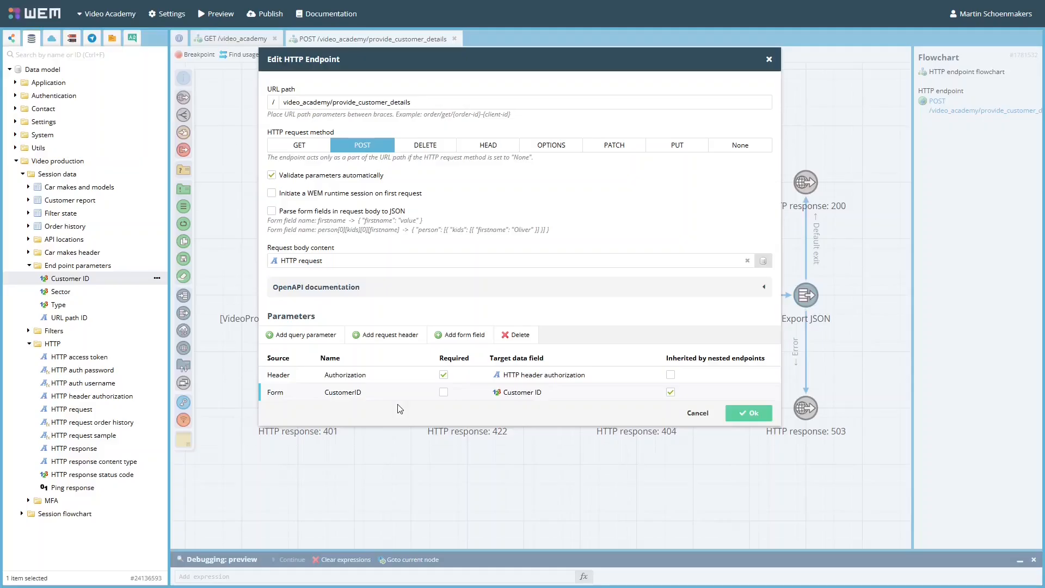